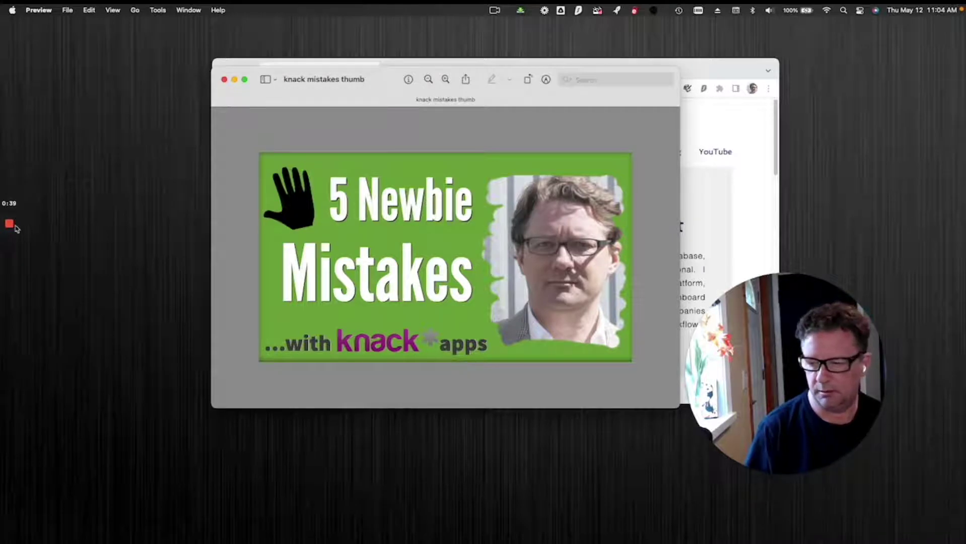
Step: Leave the Preview thumbnail and show the '5 Newbie Mistakes with Knack Apps' title slide in HakView
{"action": "mouse_move", "coordinate": [10, 226]}
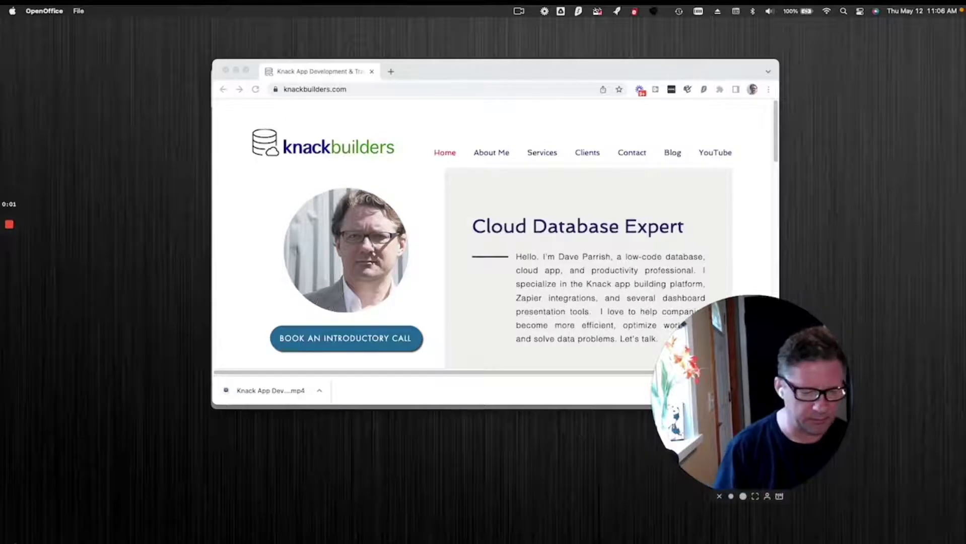
{"action": "left_click", "coordinate": [886, 524]}
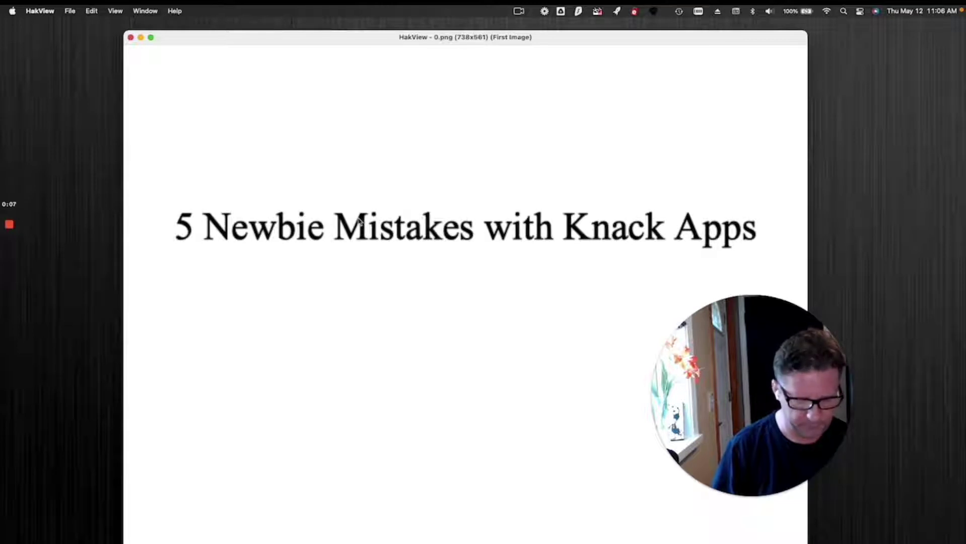
Step: Advance to the '1. Connection Direction' slide and bring back the Knack builder's Invoices fields
{"action": "key", "text": "Right"}
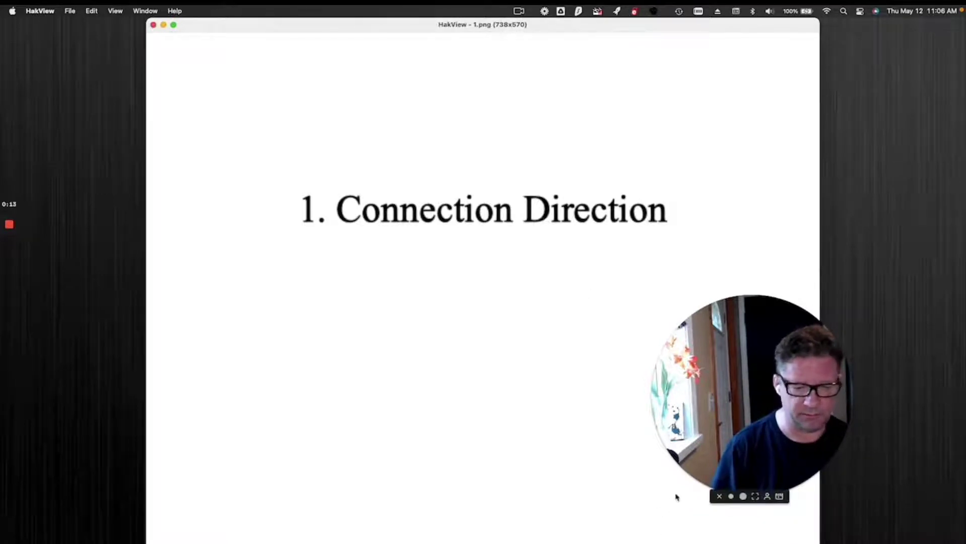
{"action": "mouse_move", "coordinate": [693, 524]}
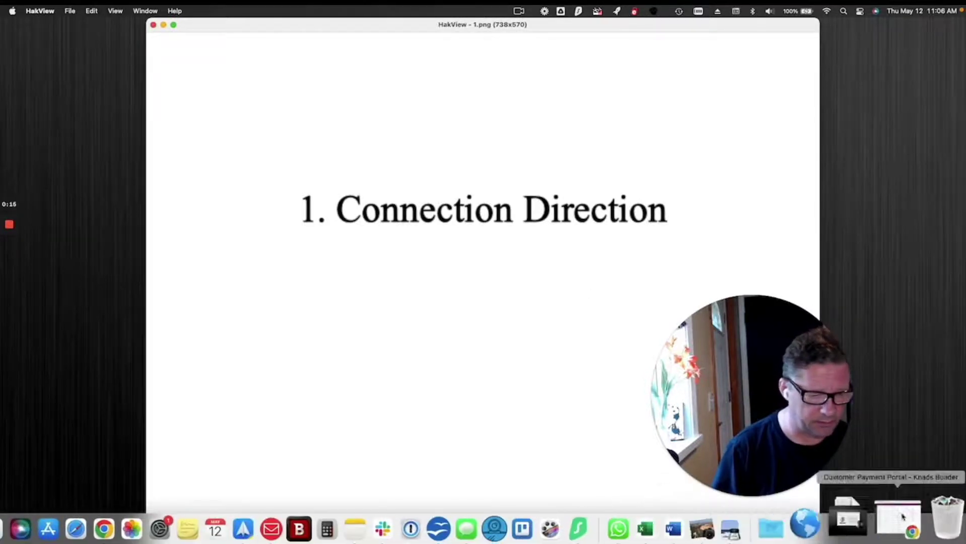
{"action": "left_click", "coordinate": [944, 529]}
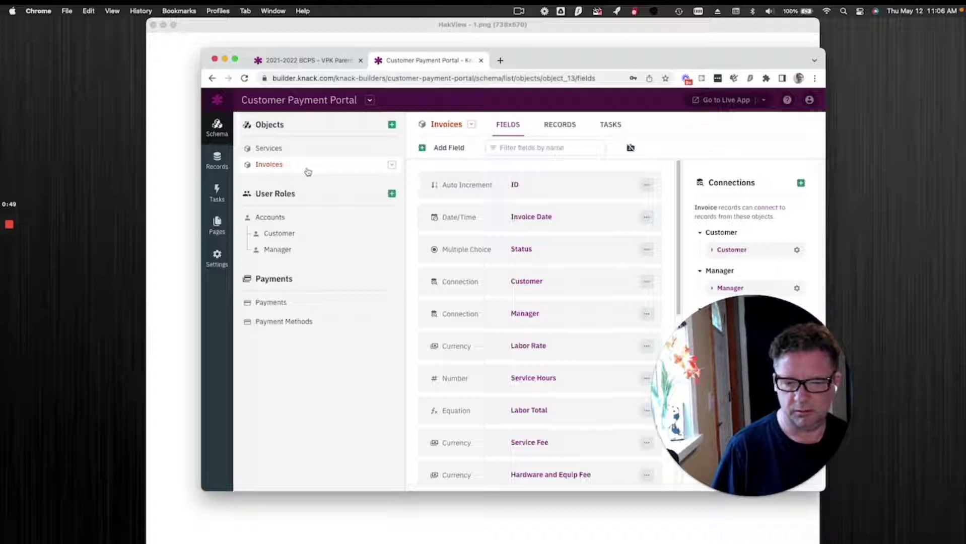
Step: Show the Invoices records table with its four invoices
{"action": "left_click", "coordinate": [555, 132]}
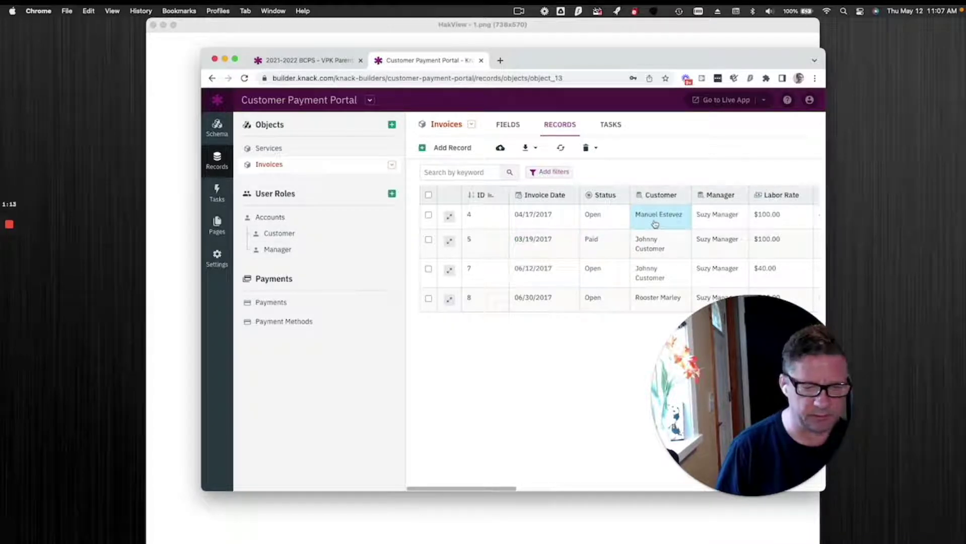
{"action": "left_click", "coordinate": [335, 244]}
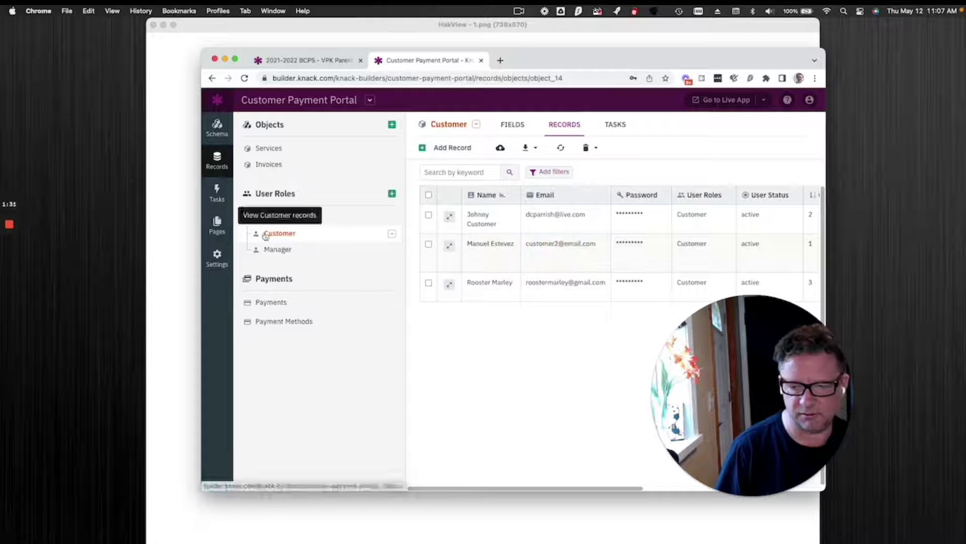
{"action": "left_click", "coordinate": [269, 164]}
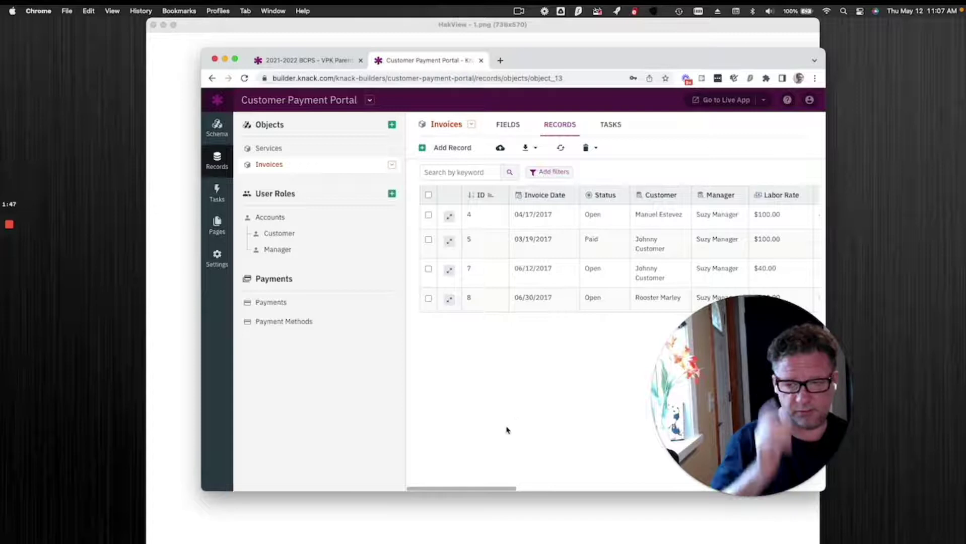
{"action": "left_click_drag", "start_coordinate": [506, 58], "coordinate": [610, 71]}
Step: Move HakView to the '2. Display Field' slide, then show the Invoices field list in Knack
{"action": "left_click", "coordinate": [599, 51]}
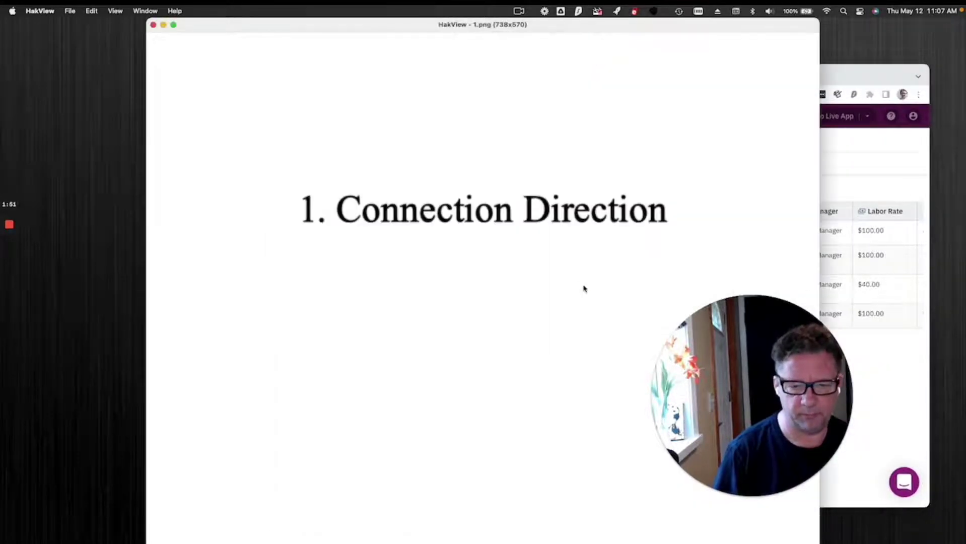
{"action": "key", "text": "Right"}
{"action": "left_click", "coordinate": [871, 163]}
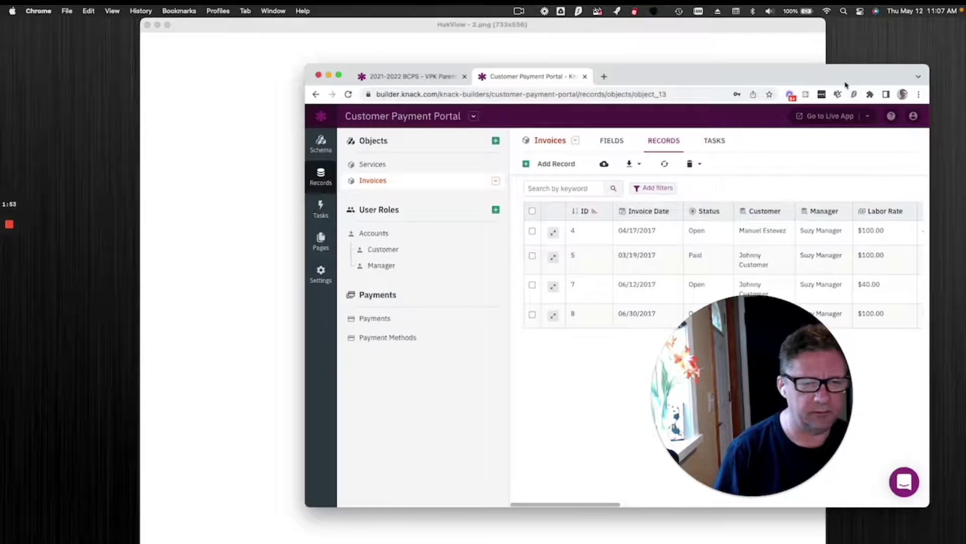
{"action": "left_click_drag", "start_coordinate": [846, 84], "coordinate": [705, 83]}
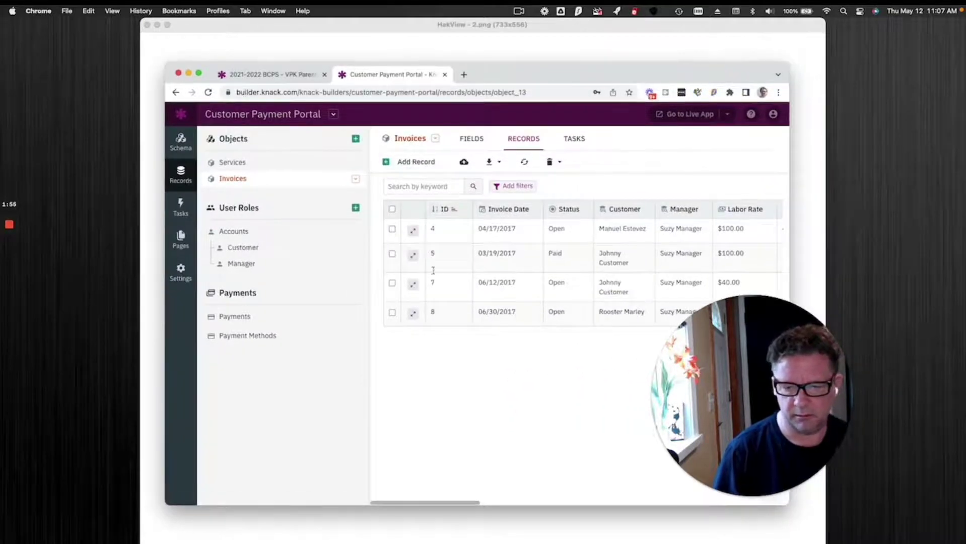
{"action": "left_click", "coordinate": [460, 138]}
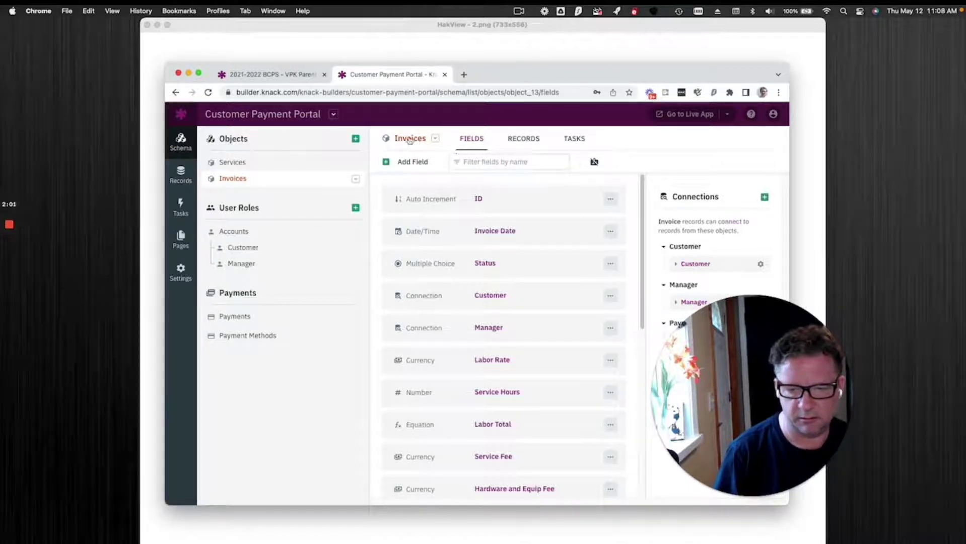
{"action": "left_click", "coordinate": [434, 138]}
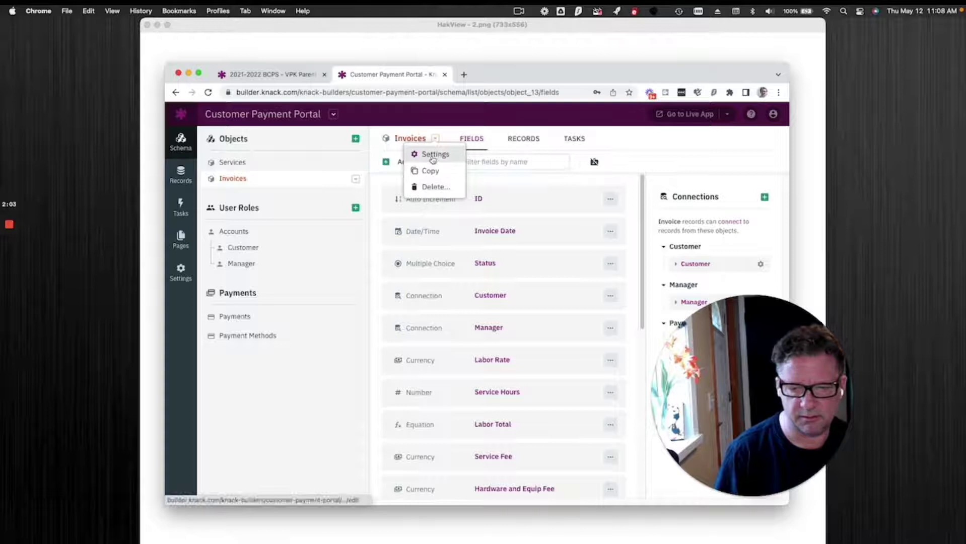
{"action": "left_click", "coordinate": [433, 160]}
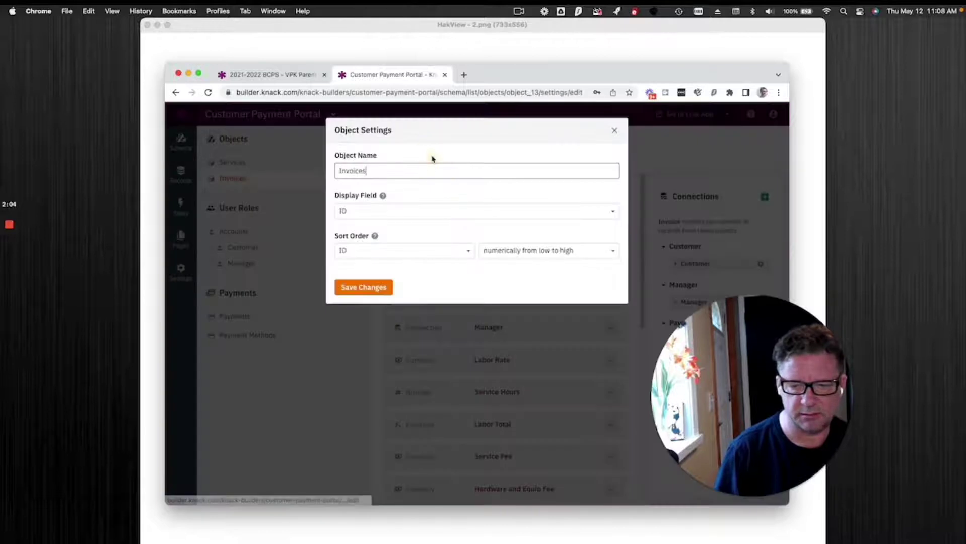
{"action": "left_click", "coordinate": [365, 214]}
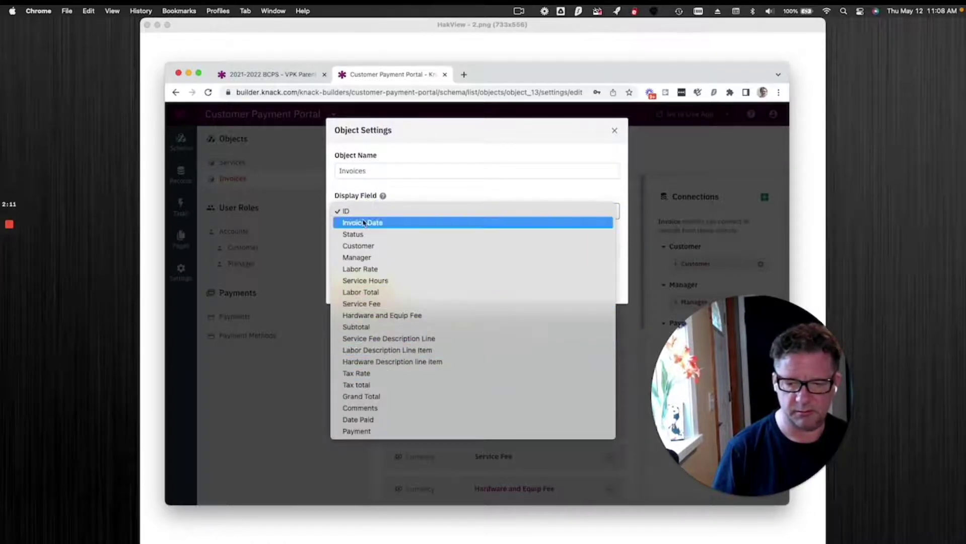
{"action": "left_click", "coordinate": [366, 216]}
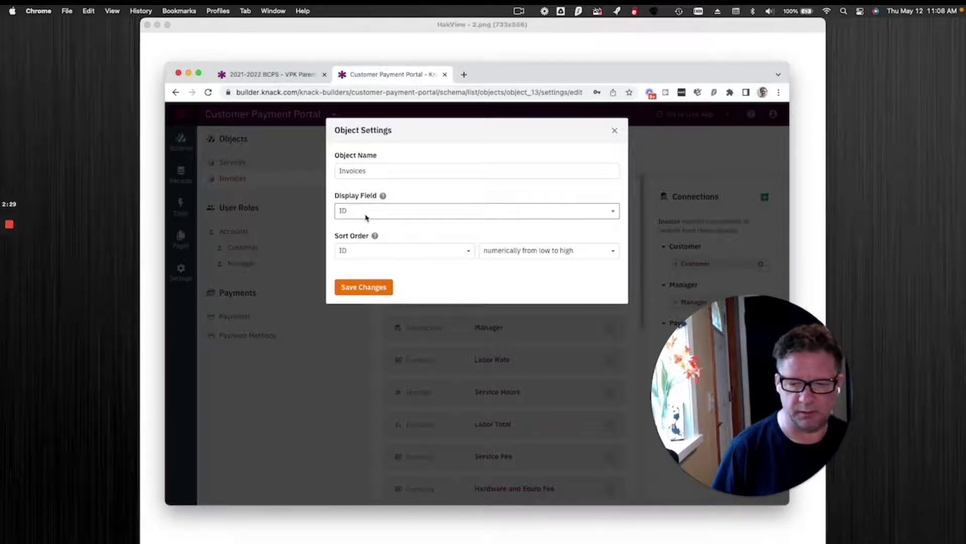
{"action": "left_click", "coordinate": [614, 131]}
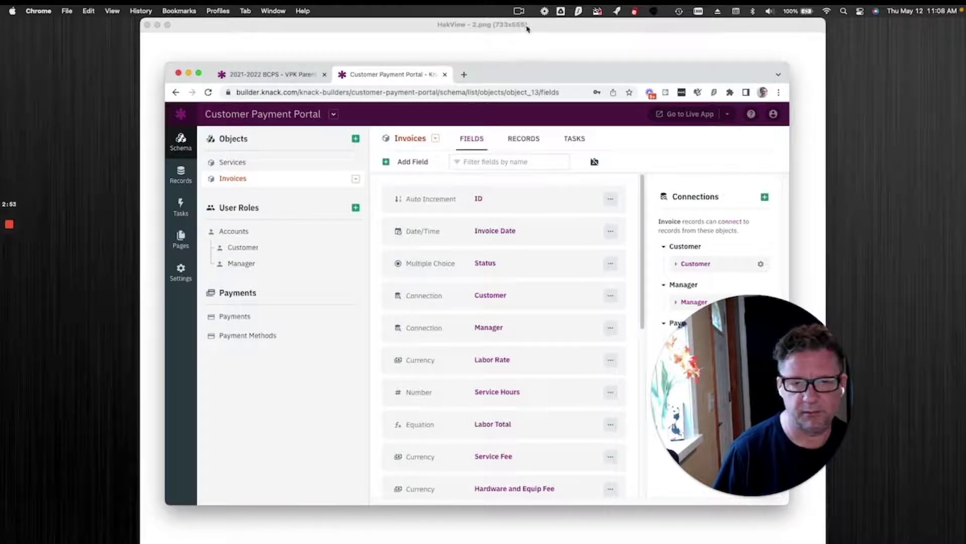
{"action": "left_click_drag", "start_coordinate": [507, 75], "coordinate": [626, 71]}
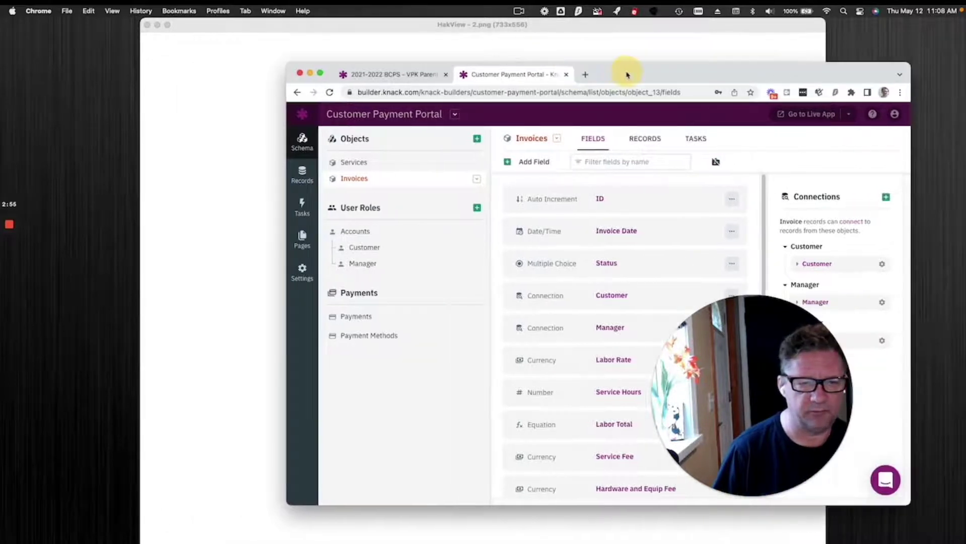
Step: Move HakView to the '3. Parent vs. Child' slide and bring the Knack builder back in front
{"action": "left_click", "coordinate": [620, 27]}
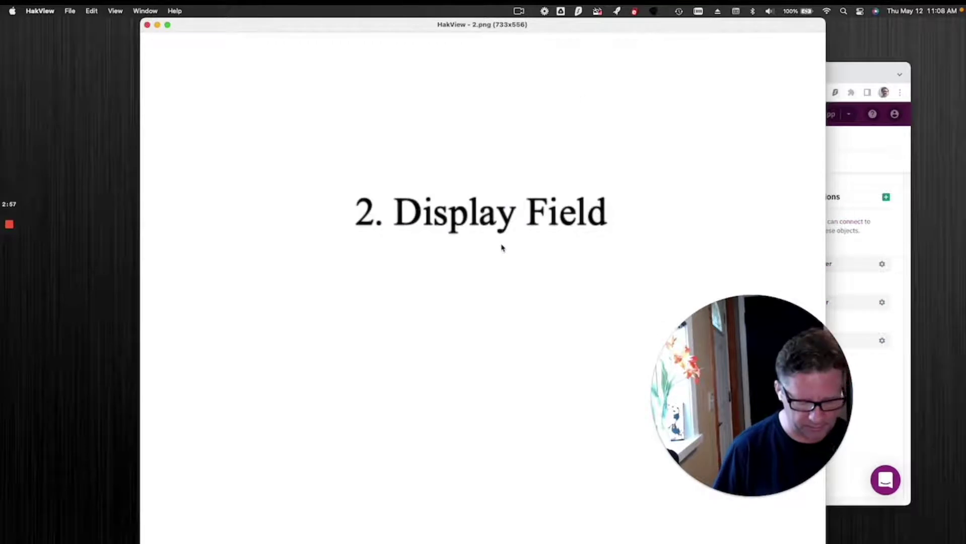
{"action": "key", "text": "Right"}
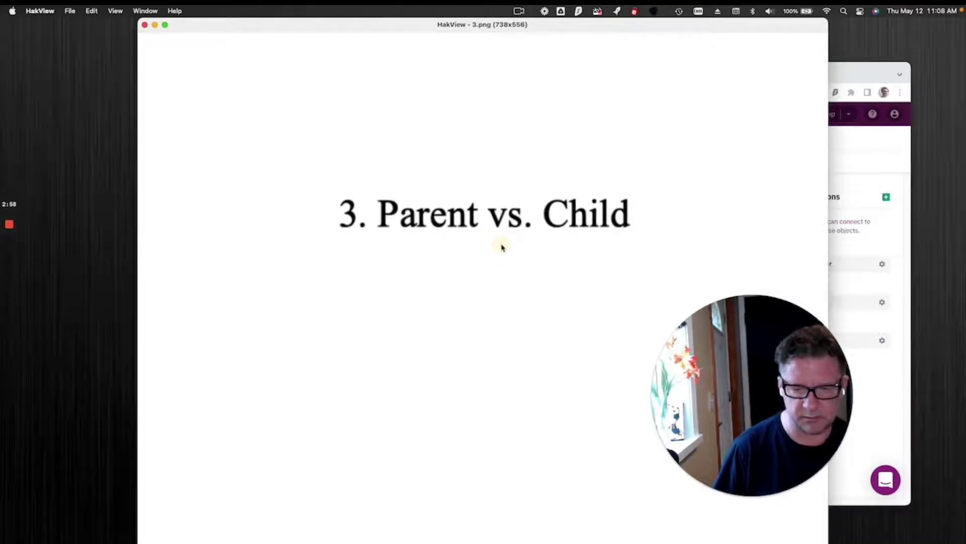
{"action": "left_click", "coordinate": [853, 74]}
{"action": "left_click_drag", "start_coordinate": [852, 71], "coordinate": [677, 58]}
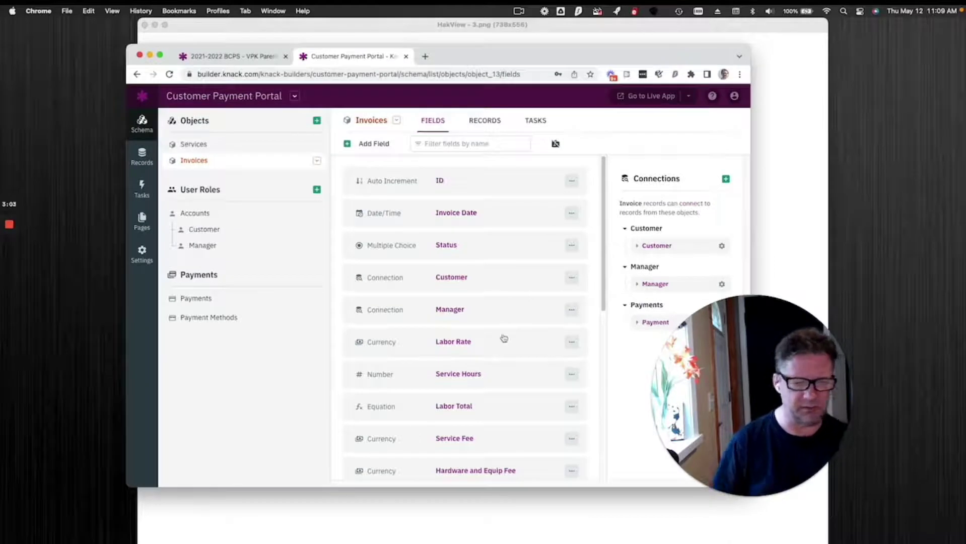
Step: Switch to the BCPS VPK Parent Portal app and flip between the Parents and Children field lists
{"action": "left_click", "coordinate": [222, 55]}
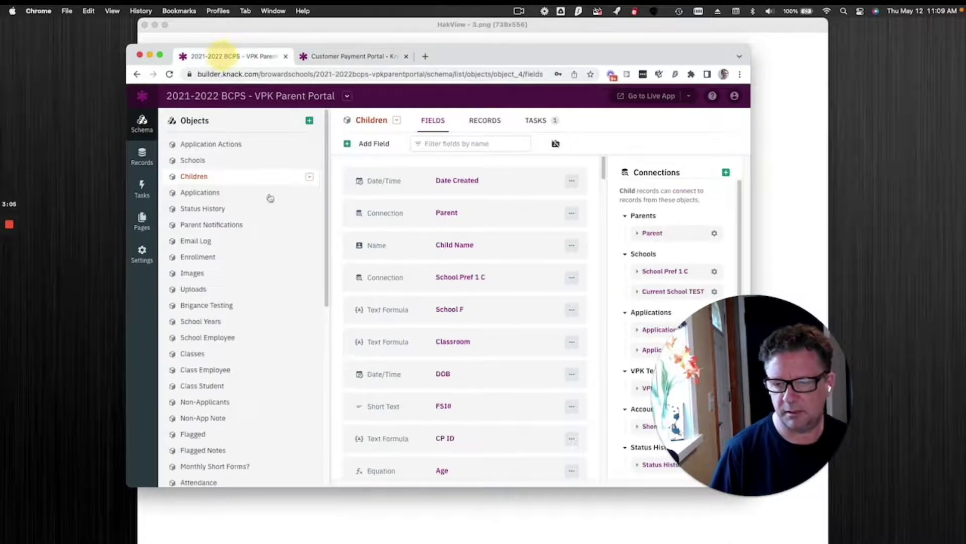
{"action": "scroll", "coordinate": [206, 263], "scroll_direction": "down", "scroll_amount": 5}
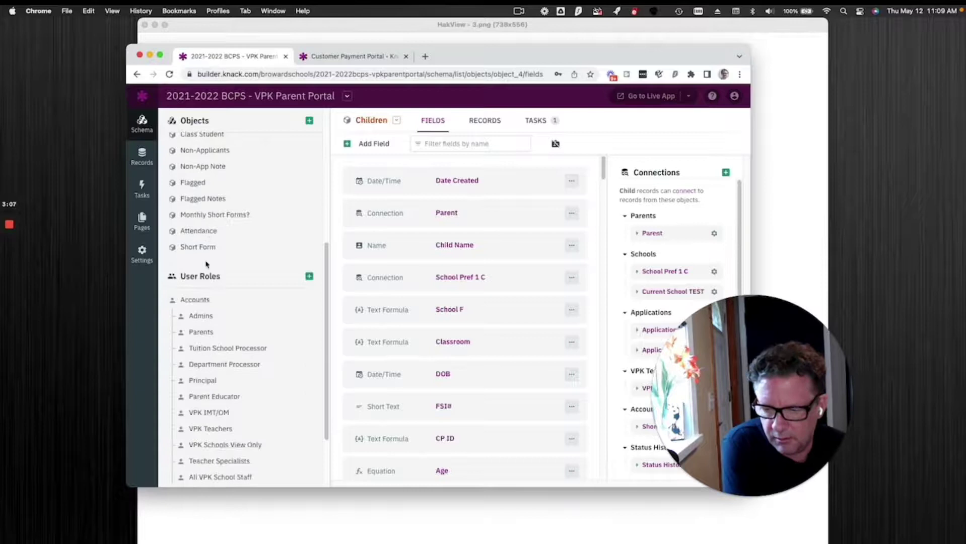
{"action": "left_click", "coordinate": [217, 333]}
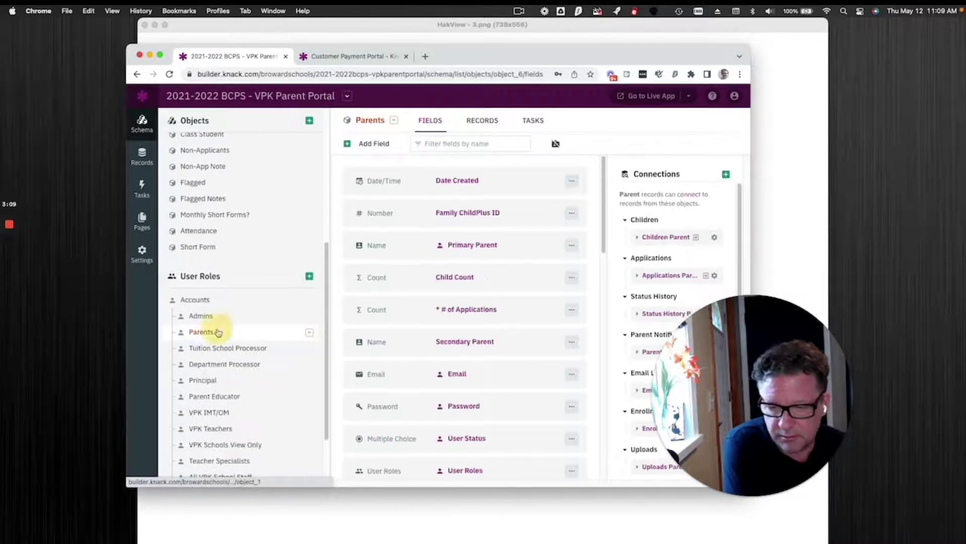
{"action": "scroll", "coordinate": [234, 258], "scroll_direction": "up", "scroll_amount": 5}
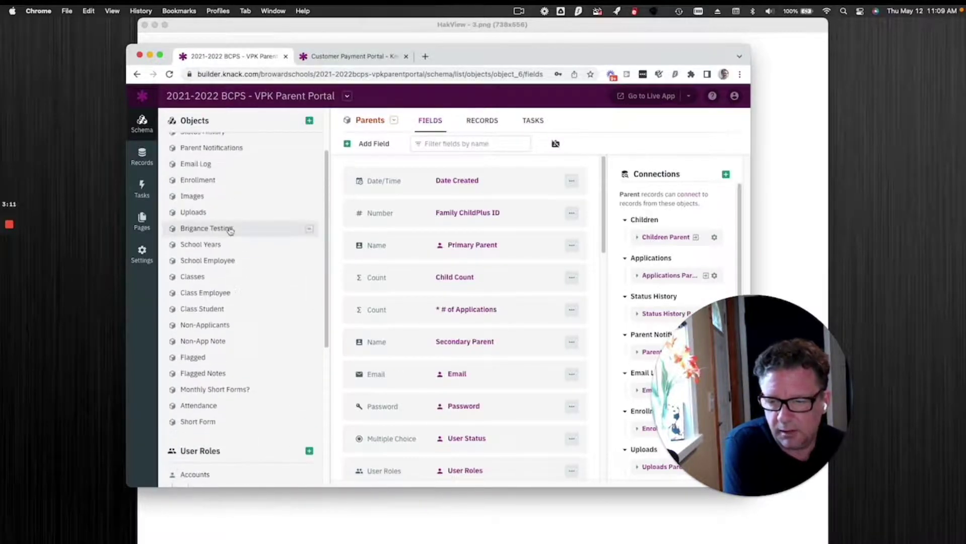
{"action": "scroll", "coordinate": [238, 181], "scroll_direction": "up", "scroll_amount": 3}
{"action": "left_click", "coordinate": [238, 181]}
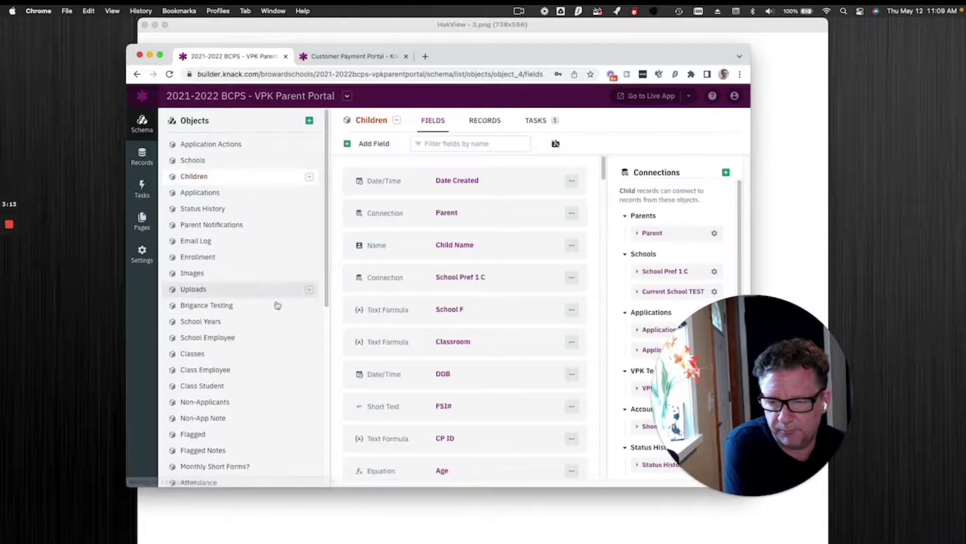
{"action": "scroll", "coordinate": [277, 305], "scroll_direction": "down", "scroll_amount": 1}
{"action": "scroll", "coordinate": [277, 306], "scroll_direction": "down", "scroll_amount": 5}
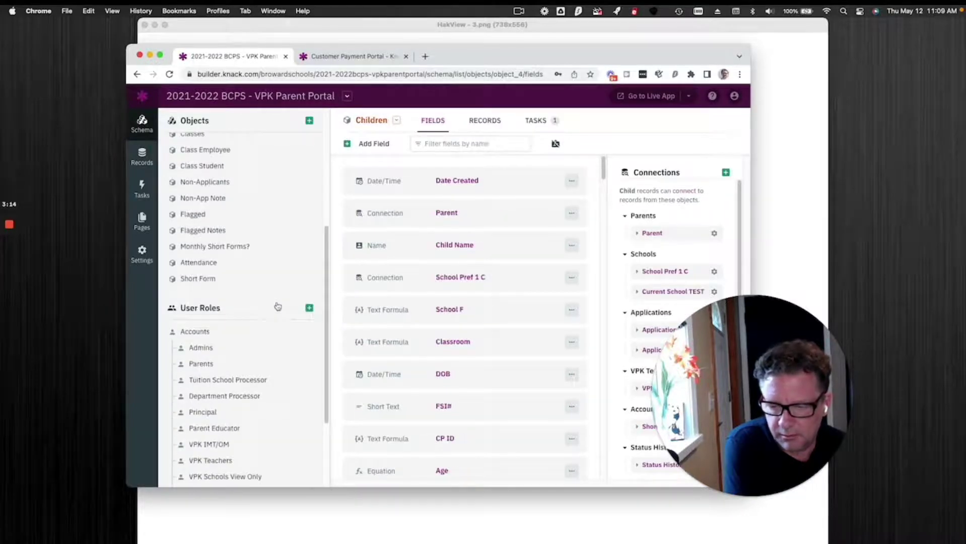
{"action": "left_click", "coordinate": [236, 368]}
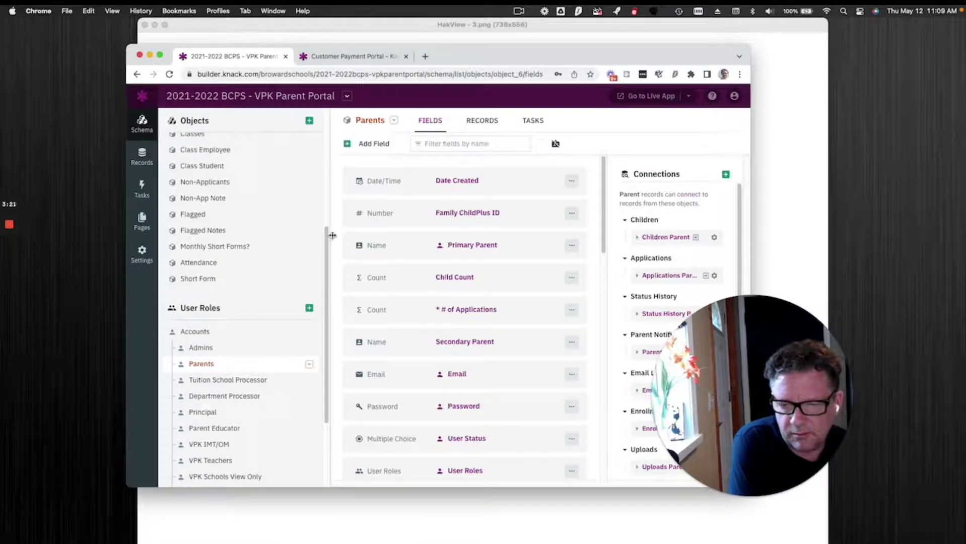
Step: Review the Children fields again, ending on Parents with its Children and Applications connections
{"action": "left_click_drag", "start_coordinate": [329, 233], "coordinate": [324, 130]}
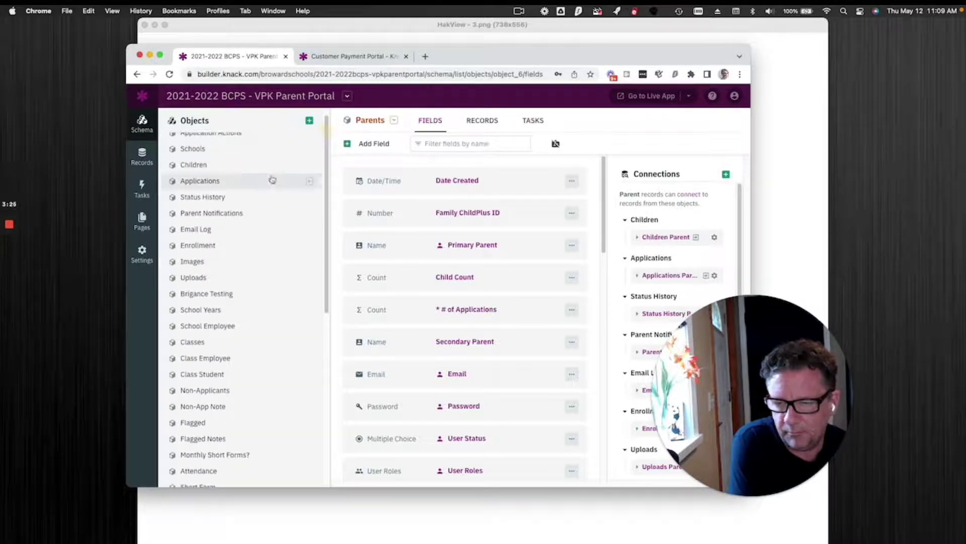
{"action": "left_click", "coordinate": [220, 166]}
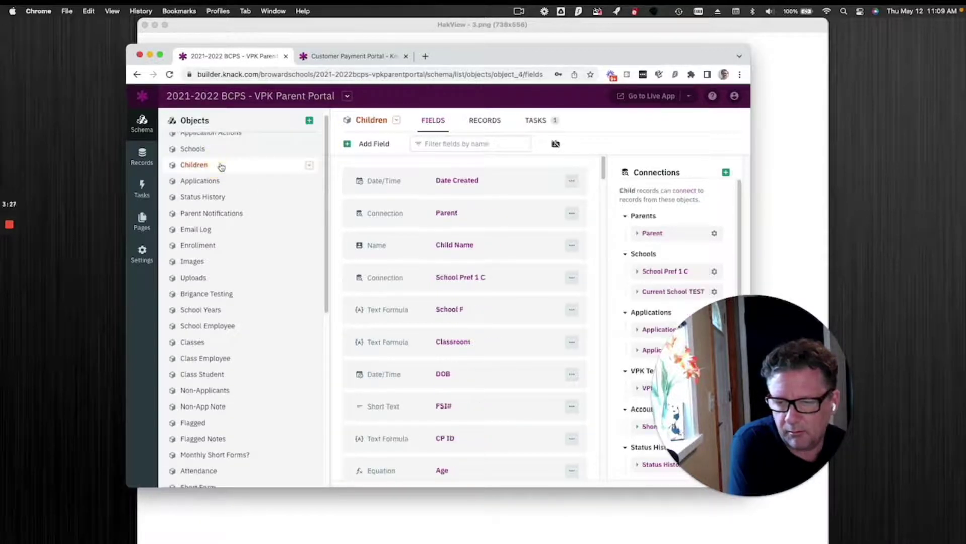
{"action": "scroll", "coordinate": [451, 383], "scroll_direction": "down", "scroll_amount": 1}
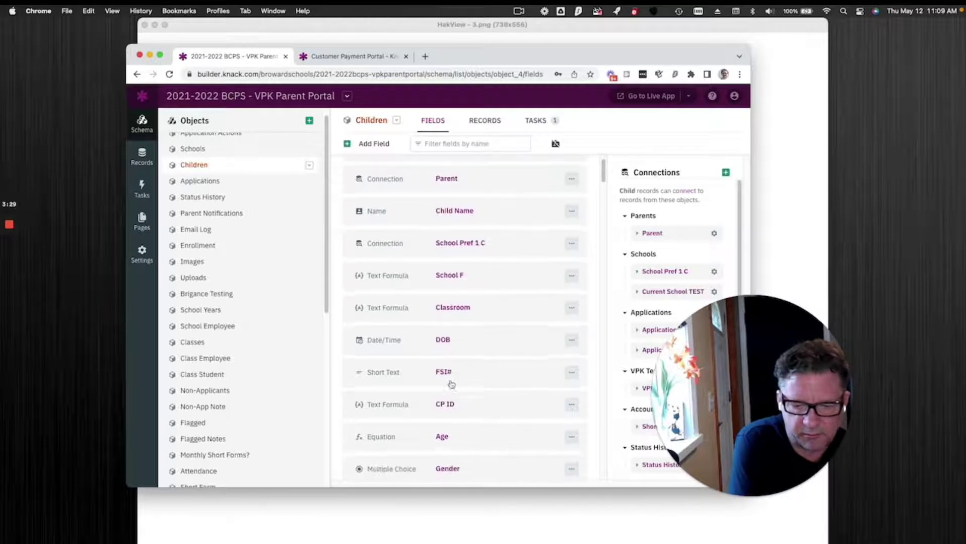
{"action": "scroll", "coordinate": [451, 384], "scroll_direction": "down", "scroll_amount": 1}
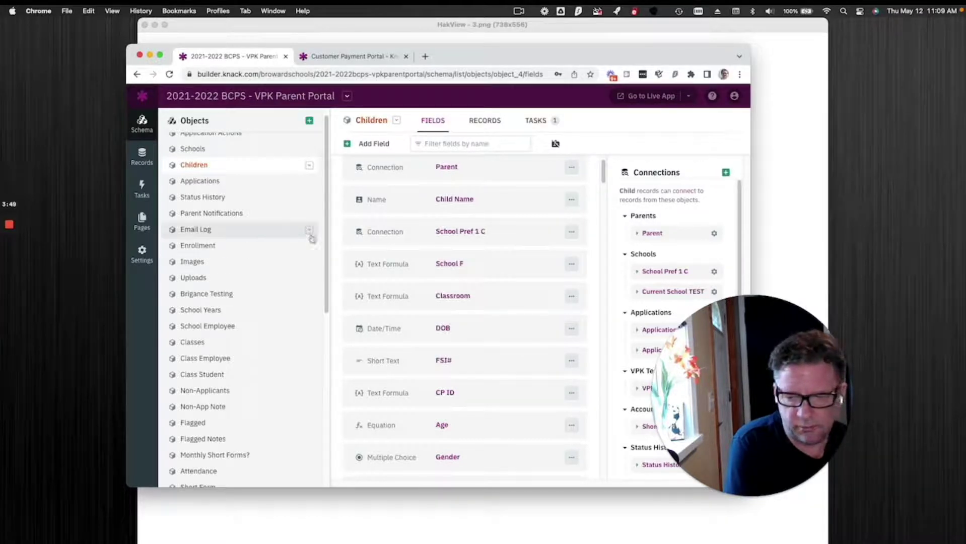
{"action": "scroll", "coordinate": [275, 276], "scroll_direction": "down", "scroll_amount": 10}
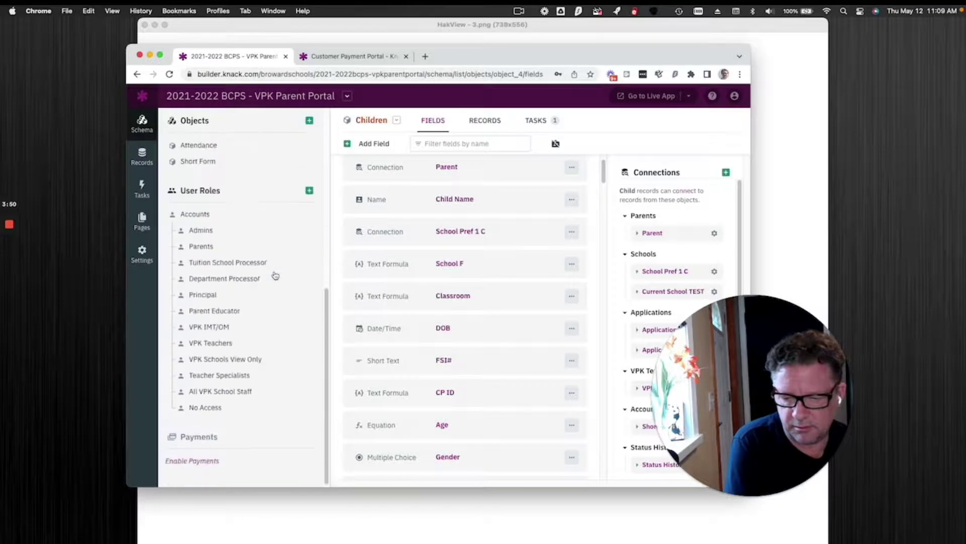
{"action": "left_click", "coordinate": [261, 246]}
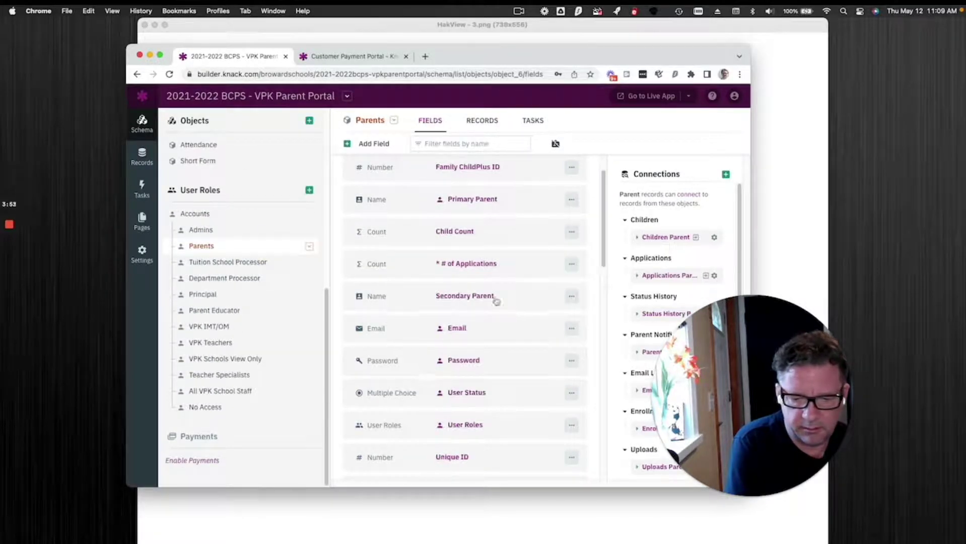
{"action": "scroll", "coordinate": [496, 299], "scroll_direction": "up", "scroll_amount": 2}
{"action": "scroll", "coordinate": [496, 301], "scroll_direction": "down", "scroll_amount": 3}
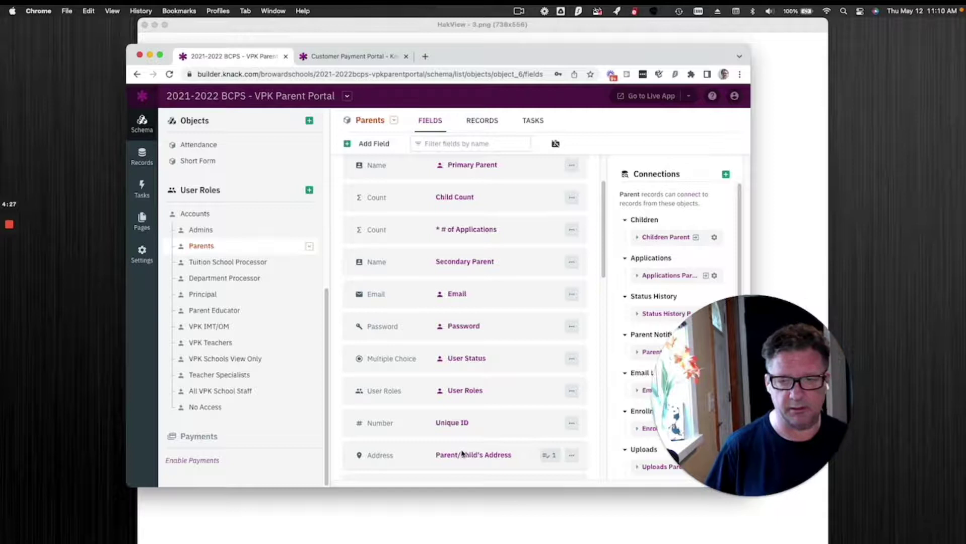
Step: Move HakView to the '4. Logged-In Views' slide, then return to the Knack builder
{"action": "left_click", "coordinate": [619, 32]}
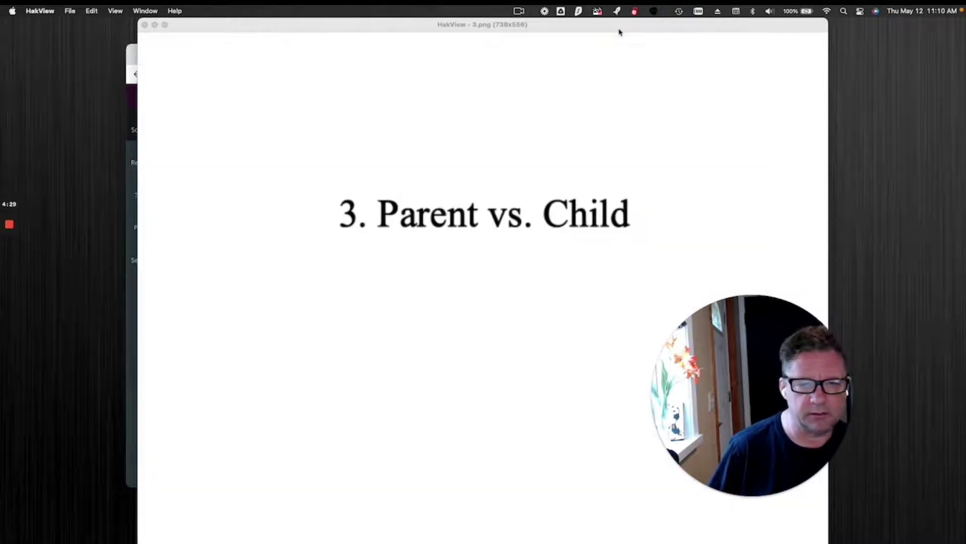
{"action": "left_click", "coordinate": [606, 221]}
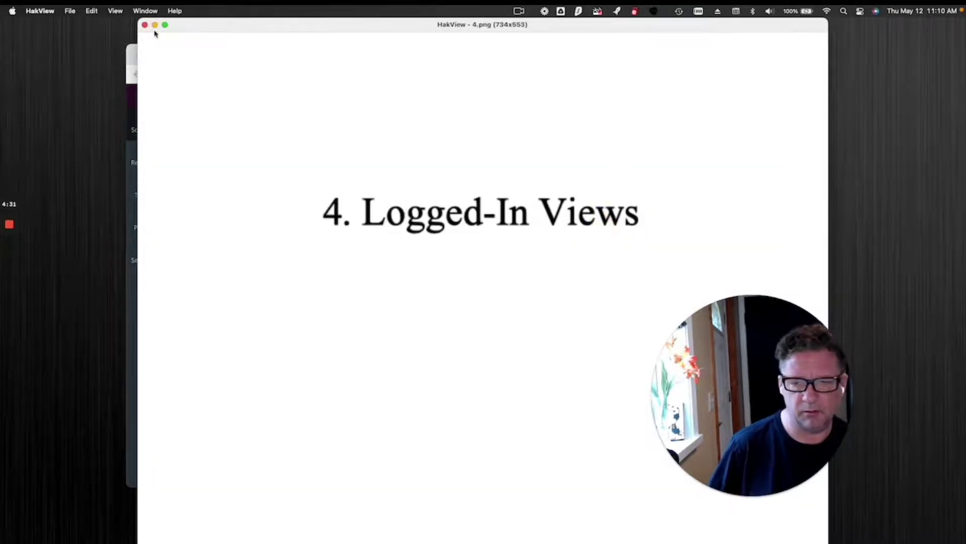
{"action": "left_click", "coordinate": [133, 55]}
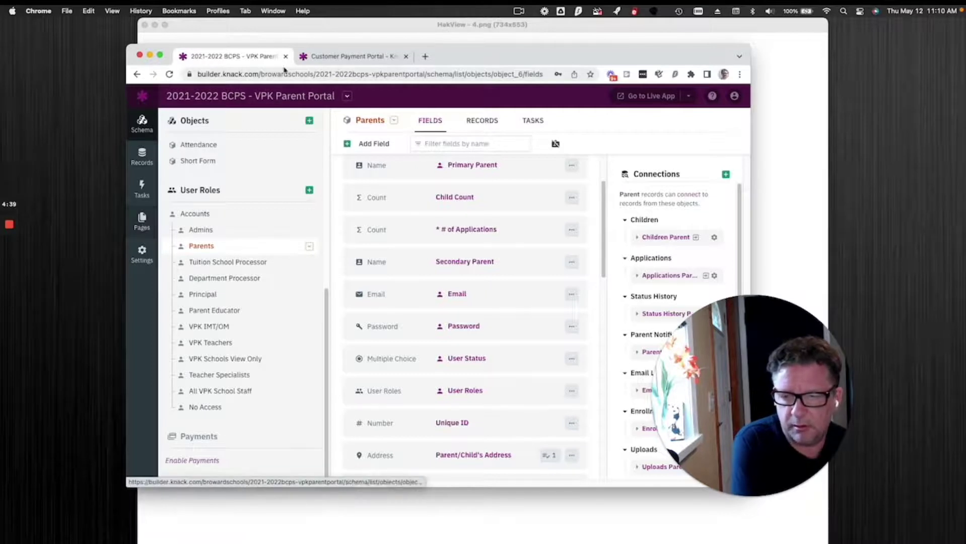
Step: In the Customer Payment Portal, open Pages and start adding a view to the Home page
{"action": "left_click", "coordinate": [316, 56]}
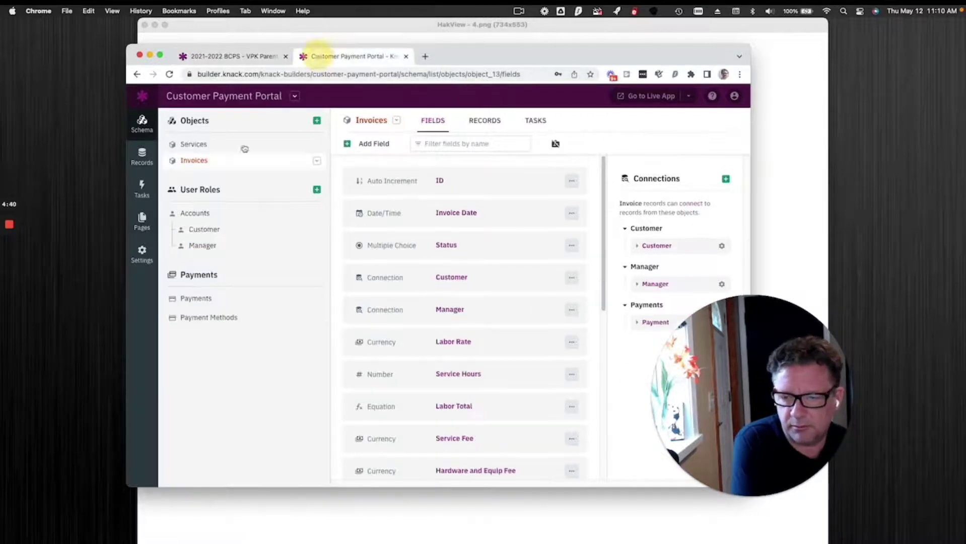
{"action": "left_click", "coordinate": [142, 221]}
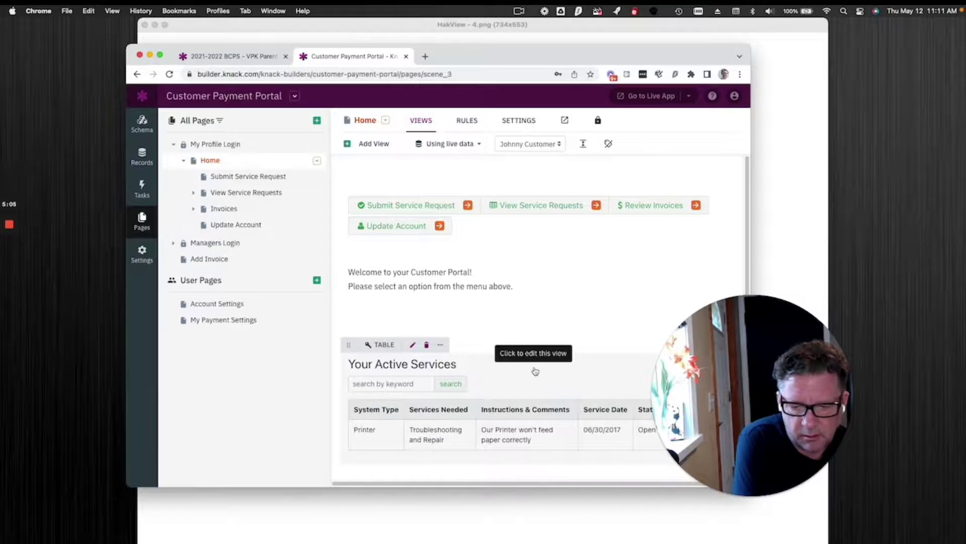
{"action": "left_click", "coordinate": [371, 144]}
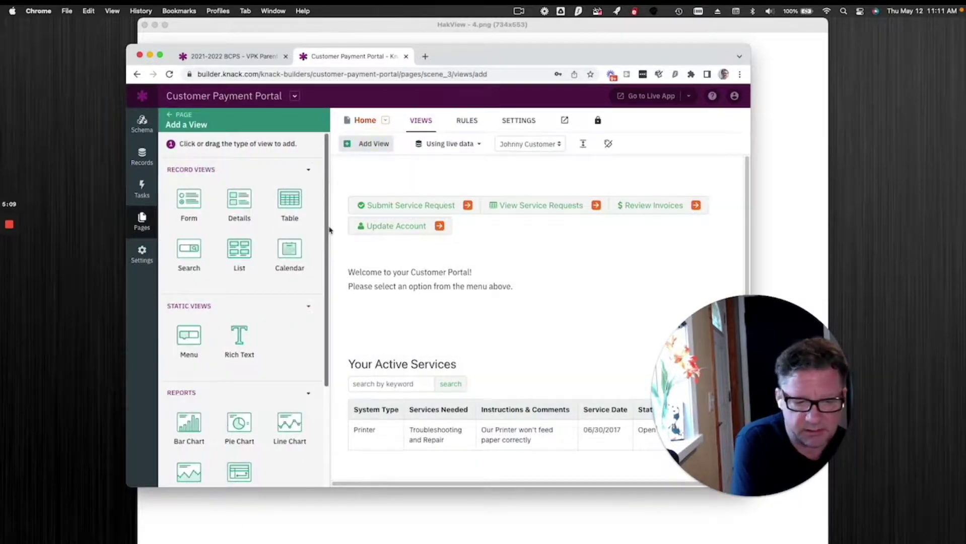
Step: Start a Services table view limited to the logged-in customer, then discard it without saving
{"action": "left_click", "coordinate": [301, 205]}
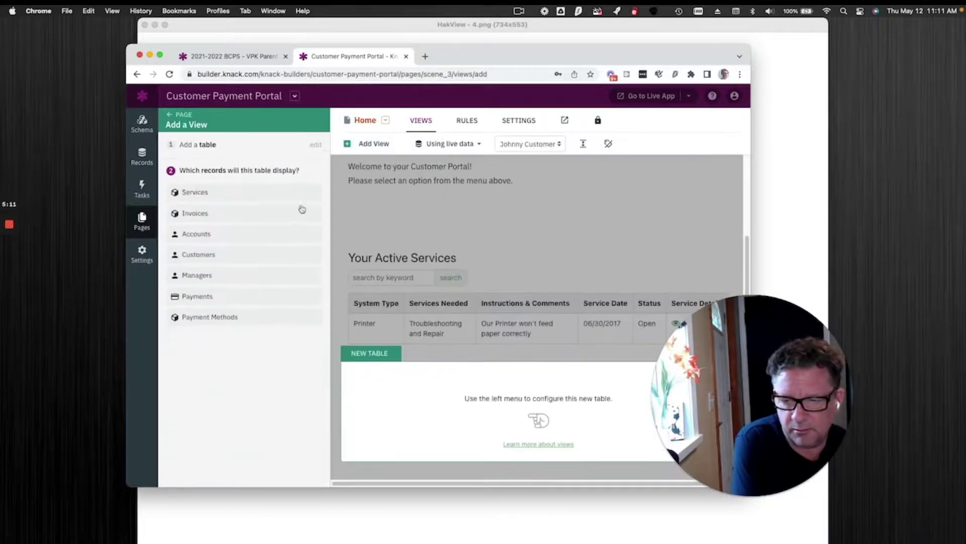
{"action": "left_click", "coordinate": [250, 195]}
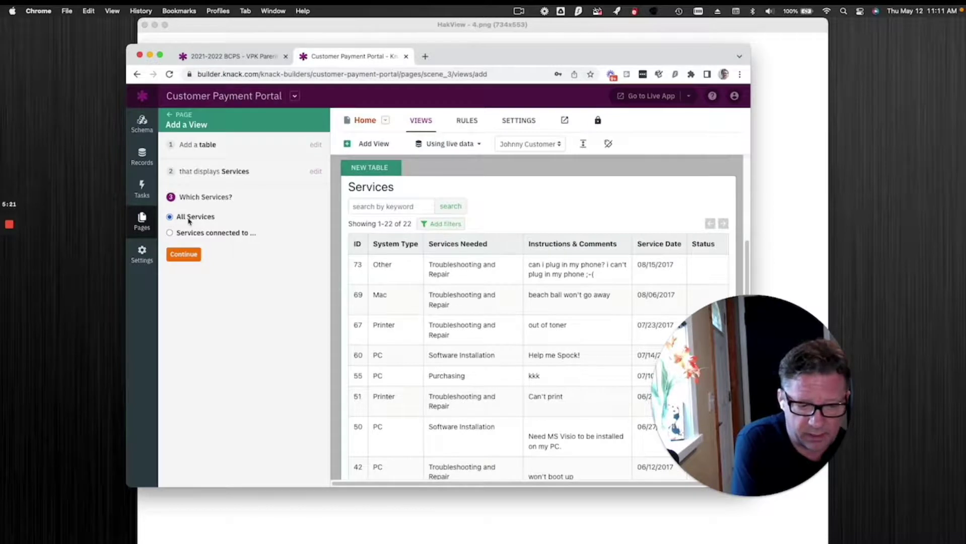
{"action": "left_click", "coordinate": [185, 235]}
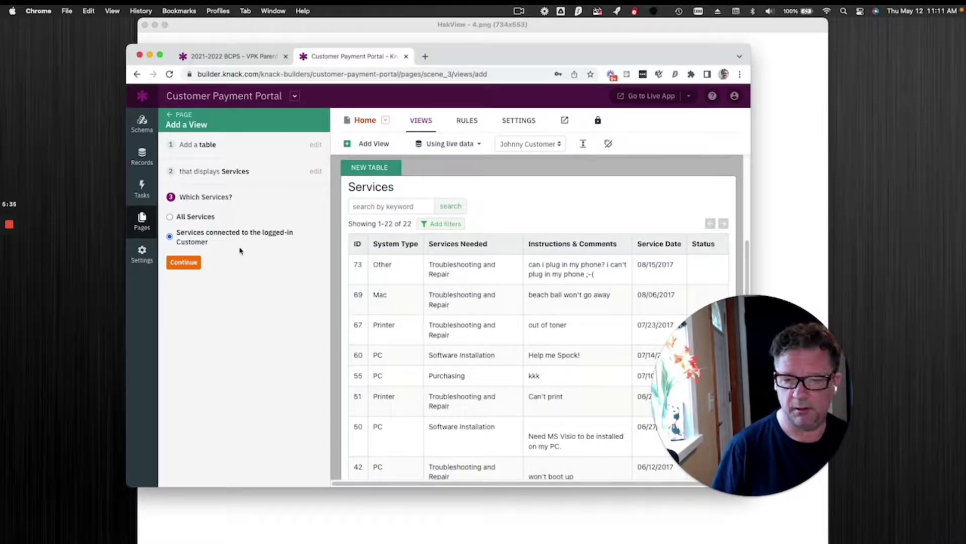
{"action": "left_click", "coordinate": [174, 116]}
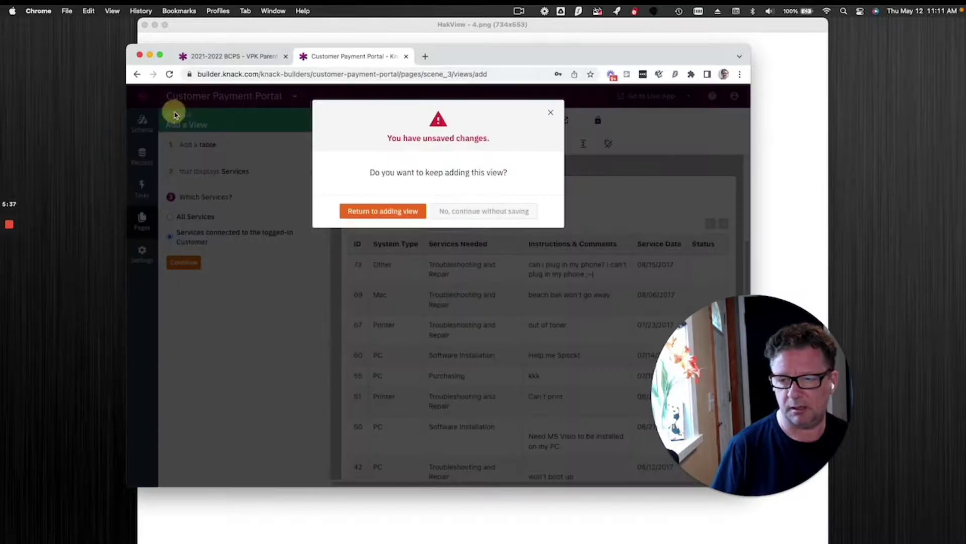
{"action": "left_click", "coordinate": [471, 212]}
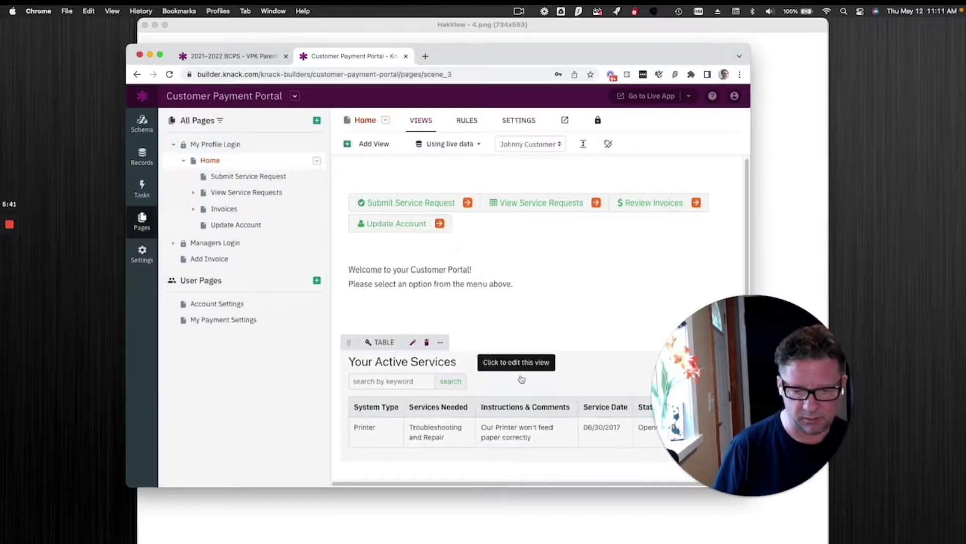
Step: Open the 'Your Active Services' table's Source: customer-connected Services filtered by Status, sorted by ID
{"action": "left_click", "coordinate": [522, 380]}
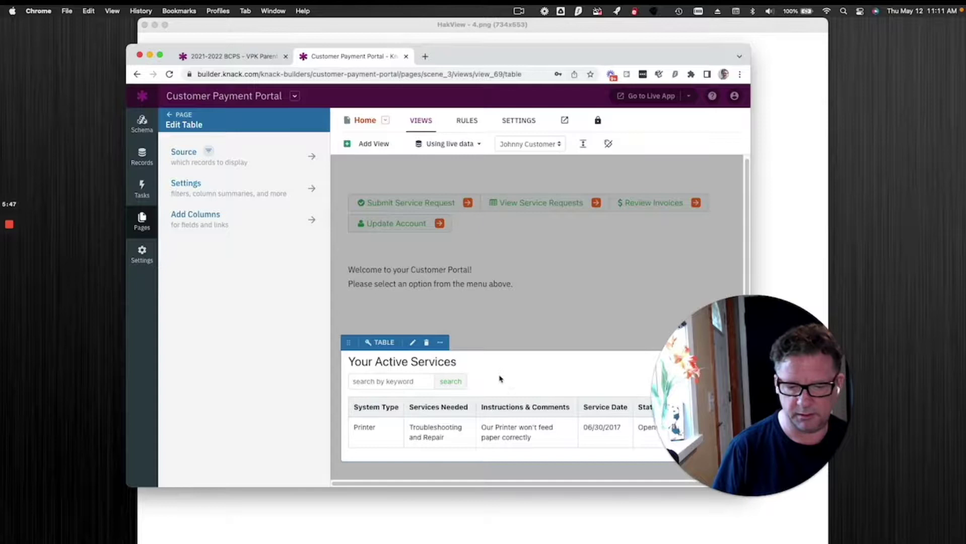
{"action": "left_click", "coordinate": [226, 159]}
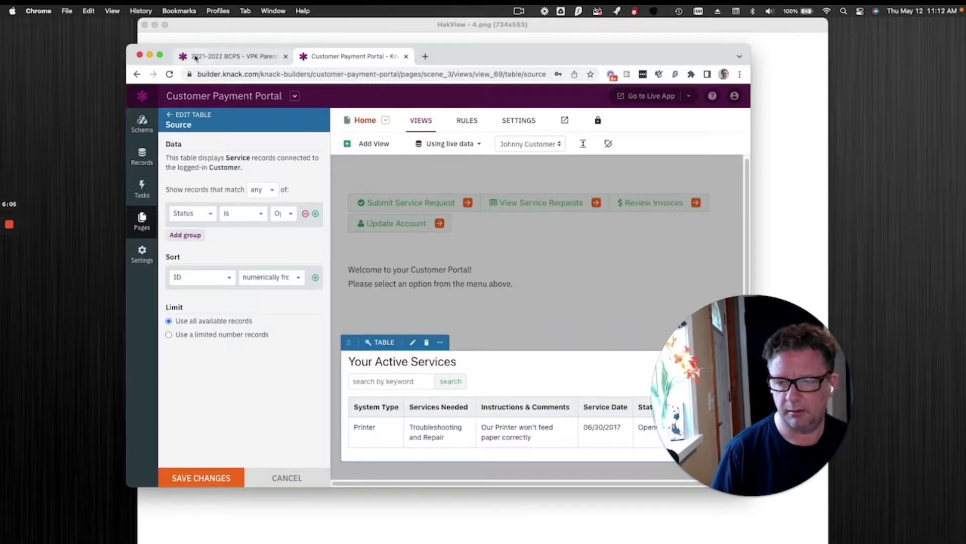
Step: Advance HakView to the '5. Must Have Fields' slide, then minimize the slide window
{"action": "left_click", "coordinate": [558, 27]}
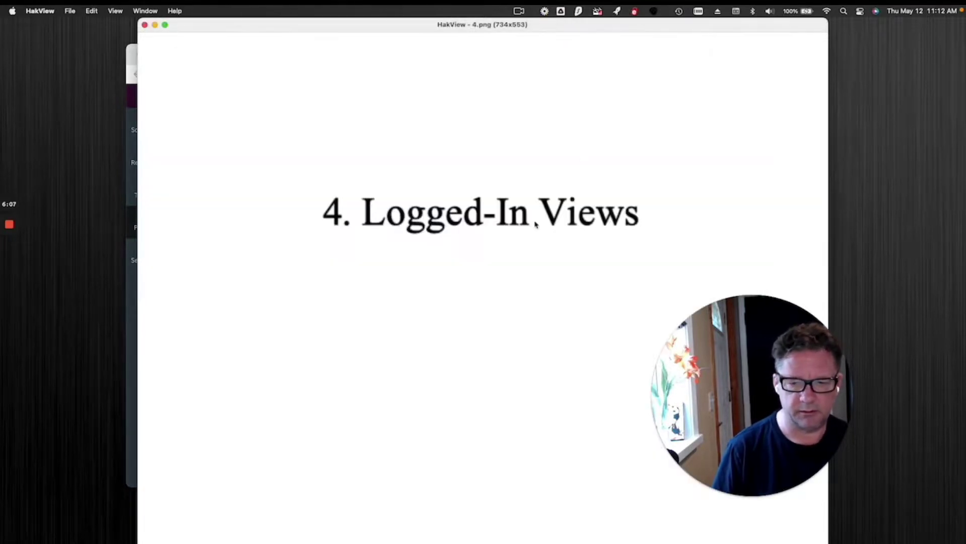
{"action": "key", "text": "Right"}
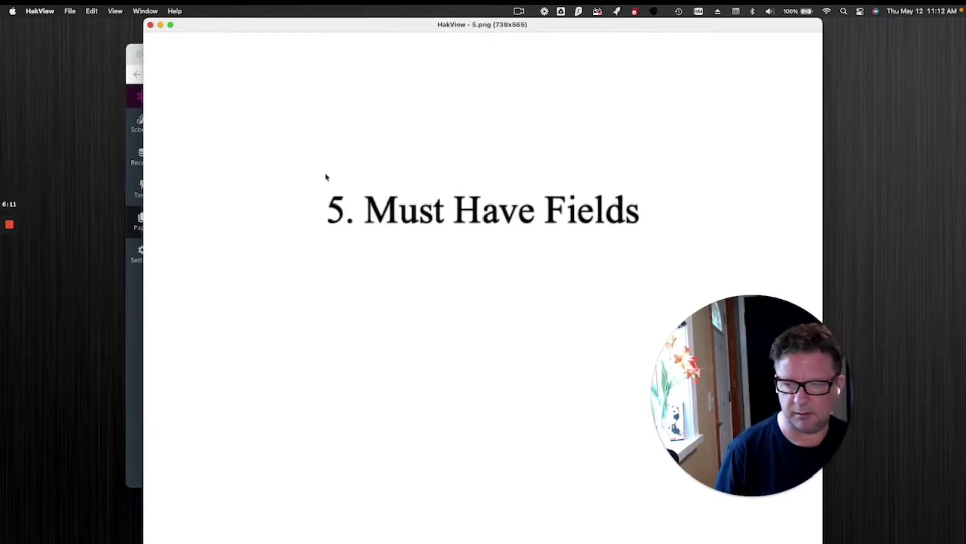
{"action": "left_click", "coordinate": [159, 25]}
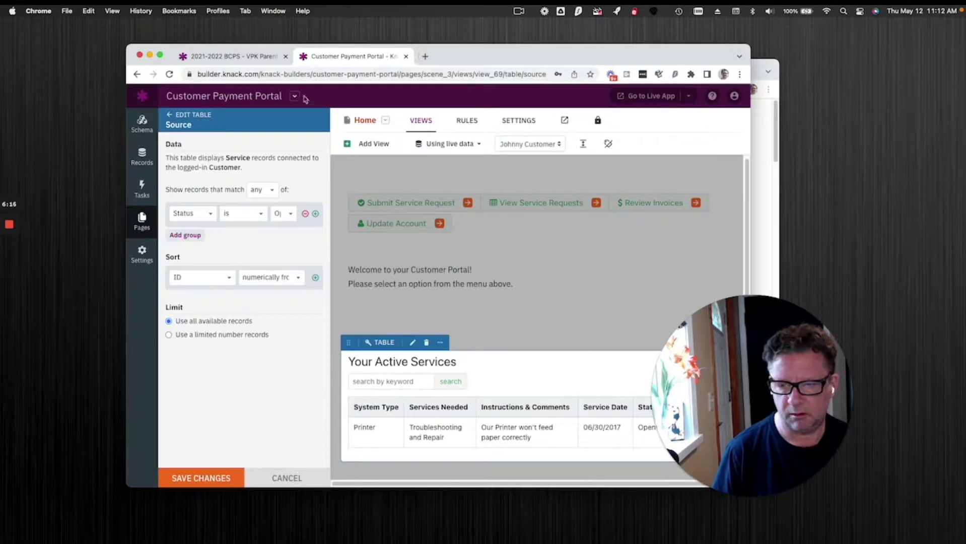
Step: Switch to the 2021-2022 BCPS - VPK Parent Portal app and show the Children object's fields
{"action": "left_click", "coordinate": [236, 56]}
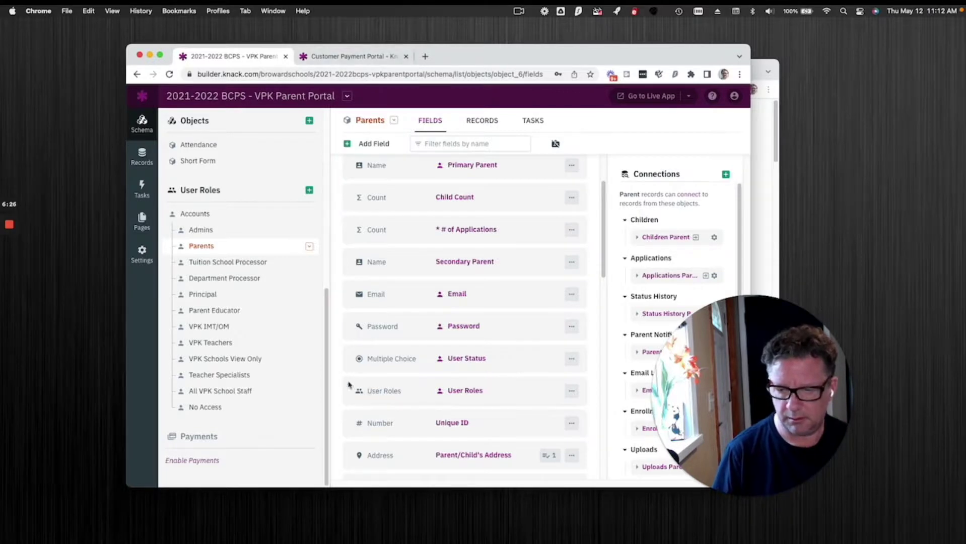
{"action": "scroll", "coordinate": [262, 292], "scroll_direction": "up", "scroll_amount": 10}
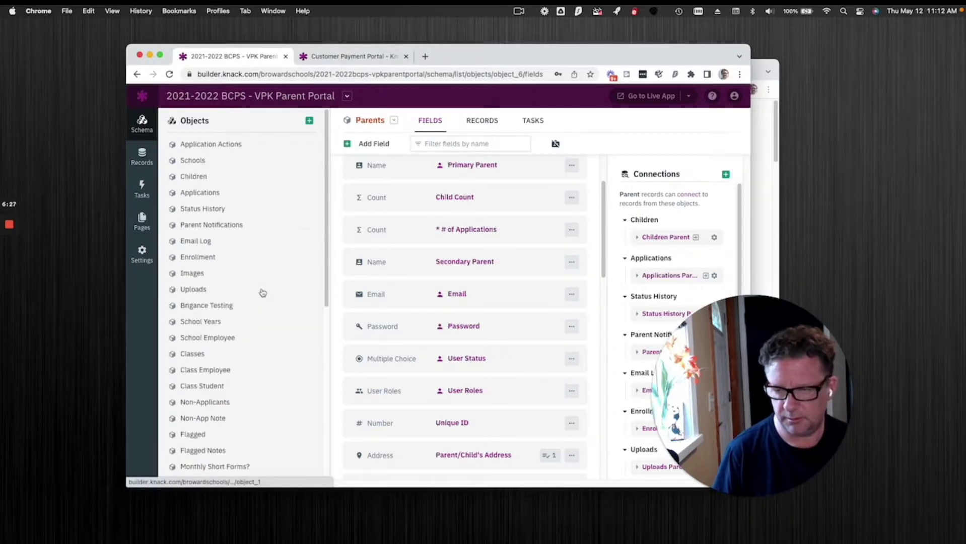
{"action": "left_click", "coordinate": [239, 178]}
{"action": "scroll", "coordinate": [383, 267], "scroll_direction": "up", "scroll_amount": 2}
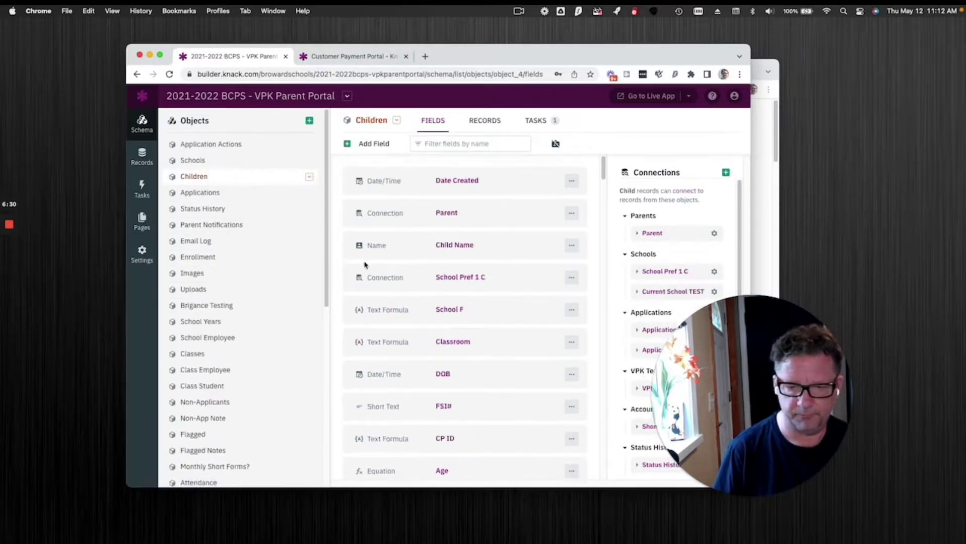
{"action": "left_click", "coordinate": [499, 188]}
{"action": "scroll", "coordinate": [375, 207], "scroll_direction": "down", "scroll_amount": 2}
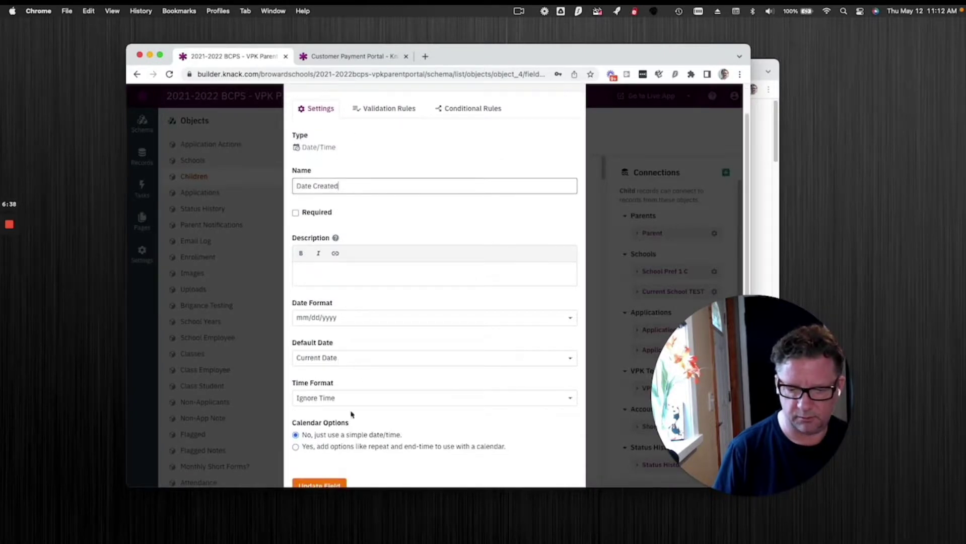
{"action": "scroll", "coordinate": [438, 263], "scroll_direction": "up", "scroll_amount": 1}
{"action": "scroll", "coordinate": [453, 237], "scroll_direction": "up", "scroll_amount": 2}
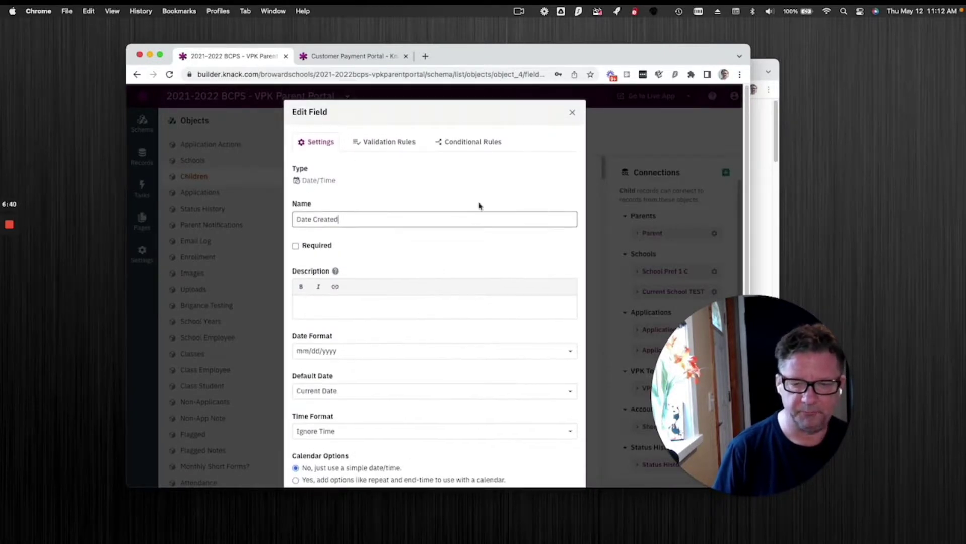
{"action": "left_click", "coordinate": [575, 112]}
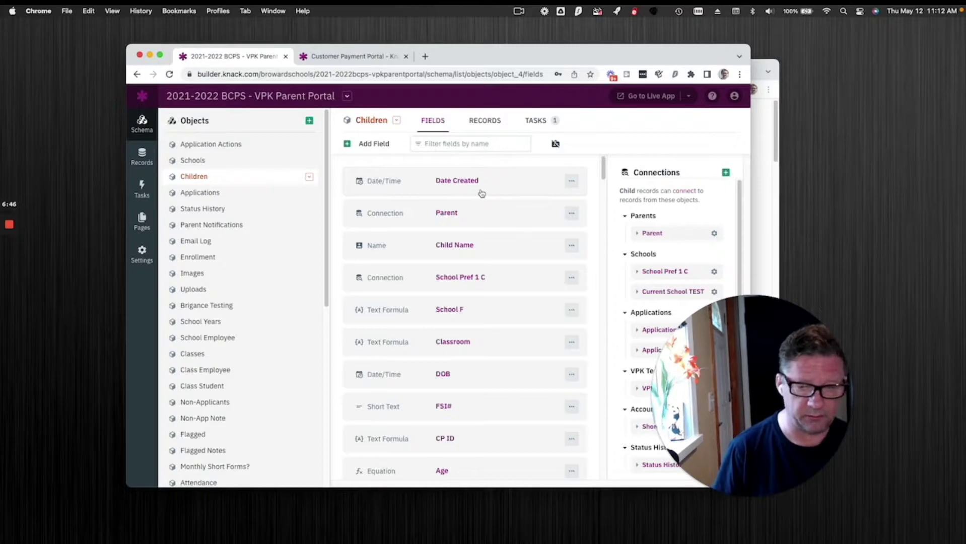
{"action": "scroll", "coordinate": [491, 186], "scroll_direction": "down", "scroll_amount": 2}
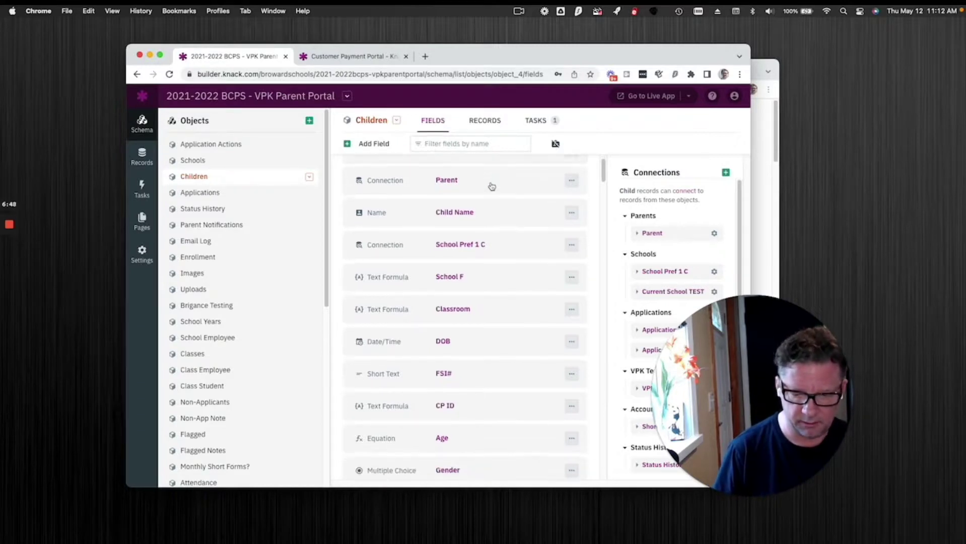
{"action": "scroll", "coordinate": [492, 187], "scroll_direction": "down", "scroll_amount": 4}
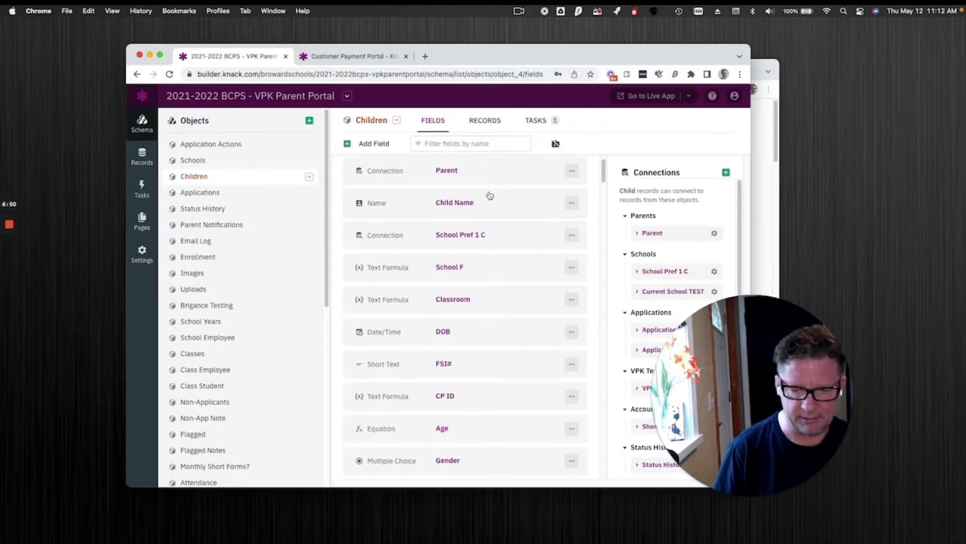
{"action": "scroll", "coordinate": [489, 198], "scroll_direction": "down", "scroll_amount": 5}
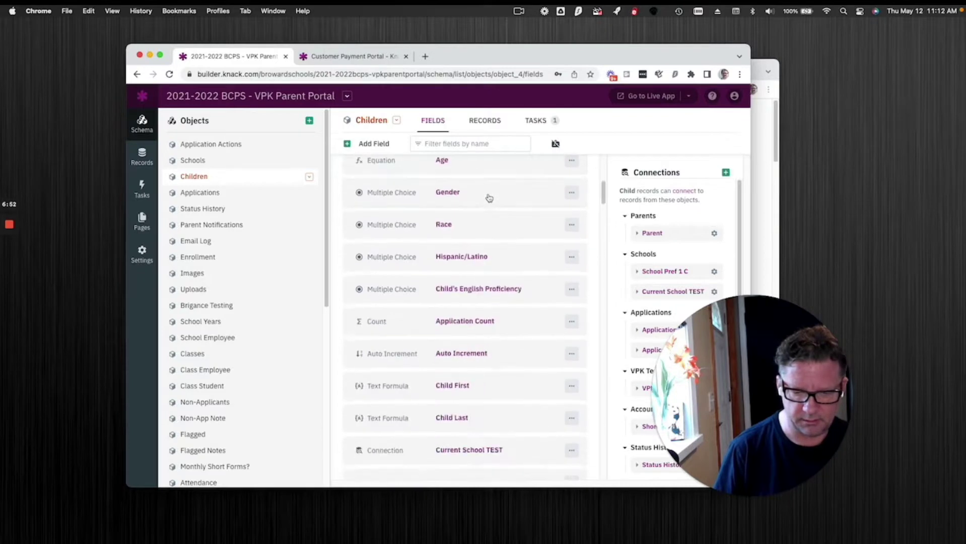
{"action": "scroll", "coordinate": [489, 198], "scroll_direction": "up", "scroll_amount": 10}
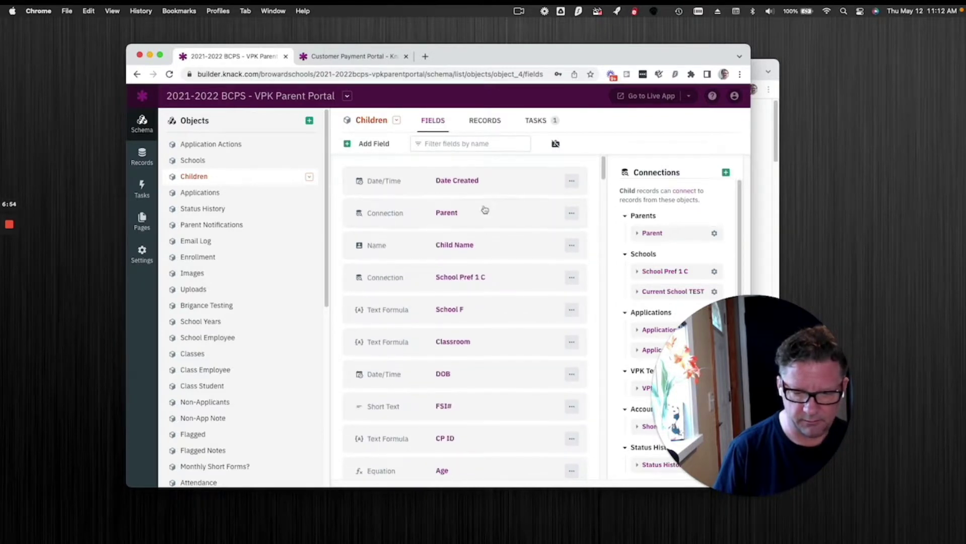
{"action": "scroll", "coordinate": [485, 209], "scroll_direction": "down", "scroll_amount": 3}
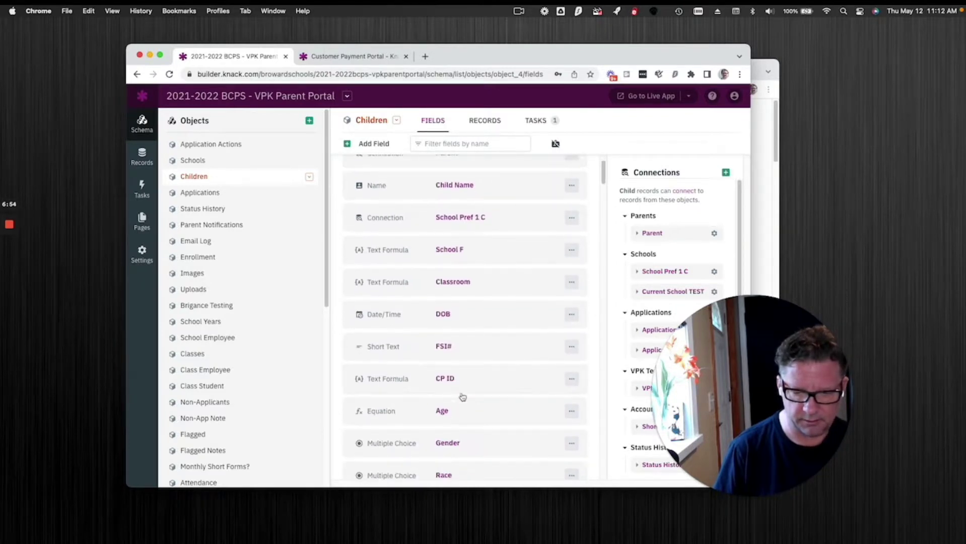
Step: Open the Edit Field settings for the FSI# short text field
{"action": "left_click", "coordinate": [471, 350]}
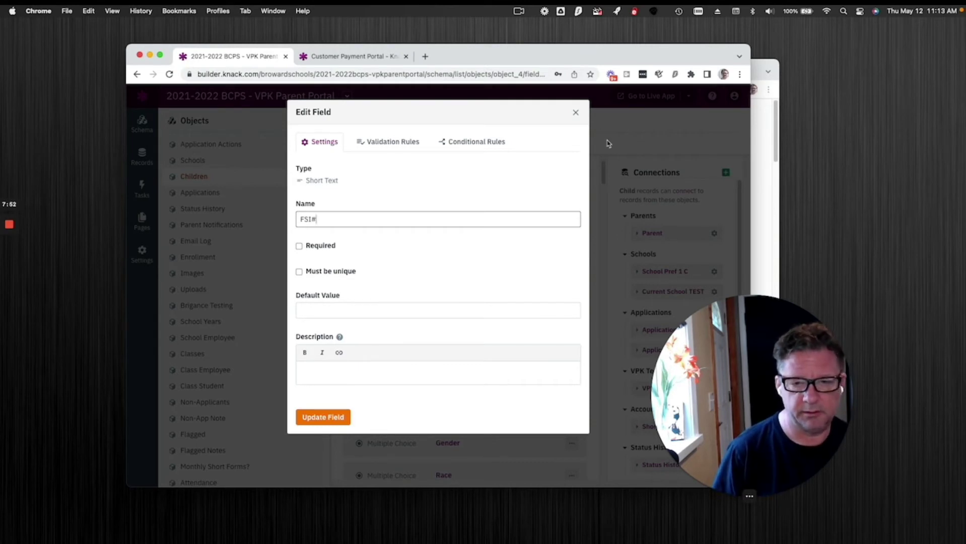
Step: Minimize the Knack builder window to reveal the knackbuilders.com 'Cloud Database Expert' page
{"action": "left_click", "coordinate": [140, 55]}
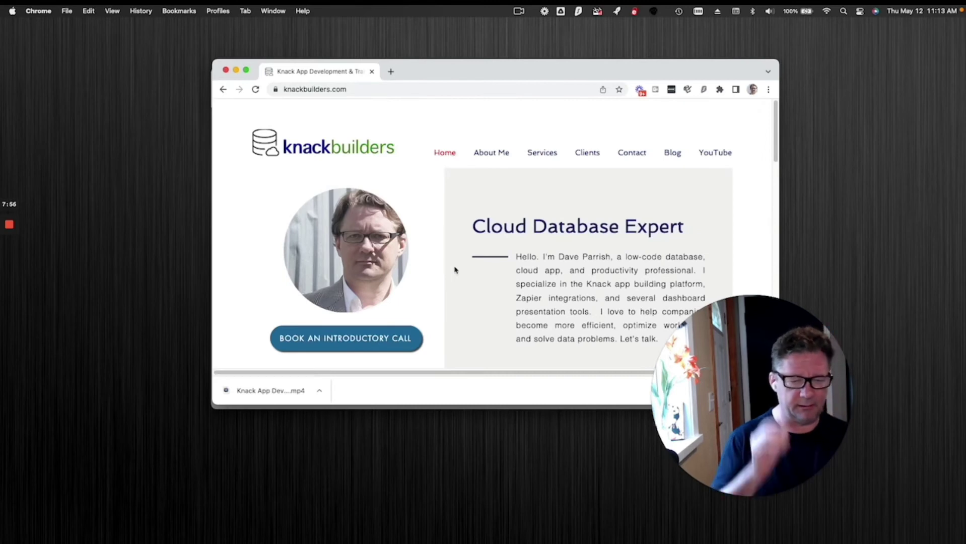